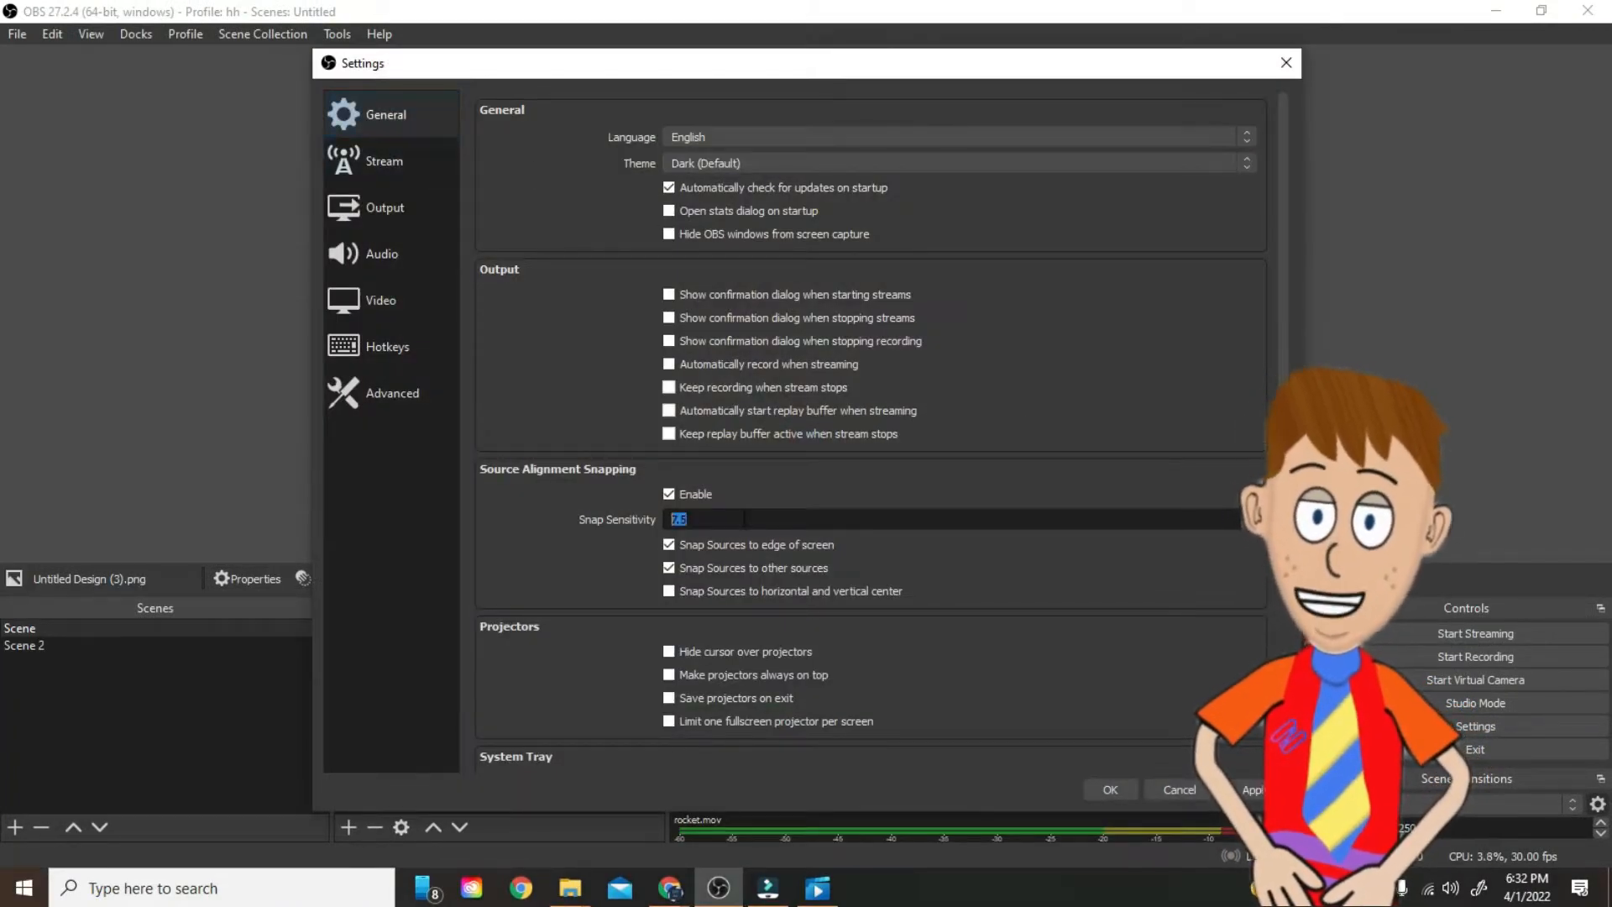
- Examine the Stream, Output, Video, Hotkeys, Advanced and Audio pages of the settings and close them
left_click(365, 159)
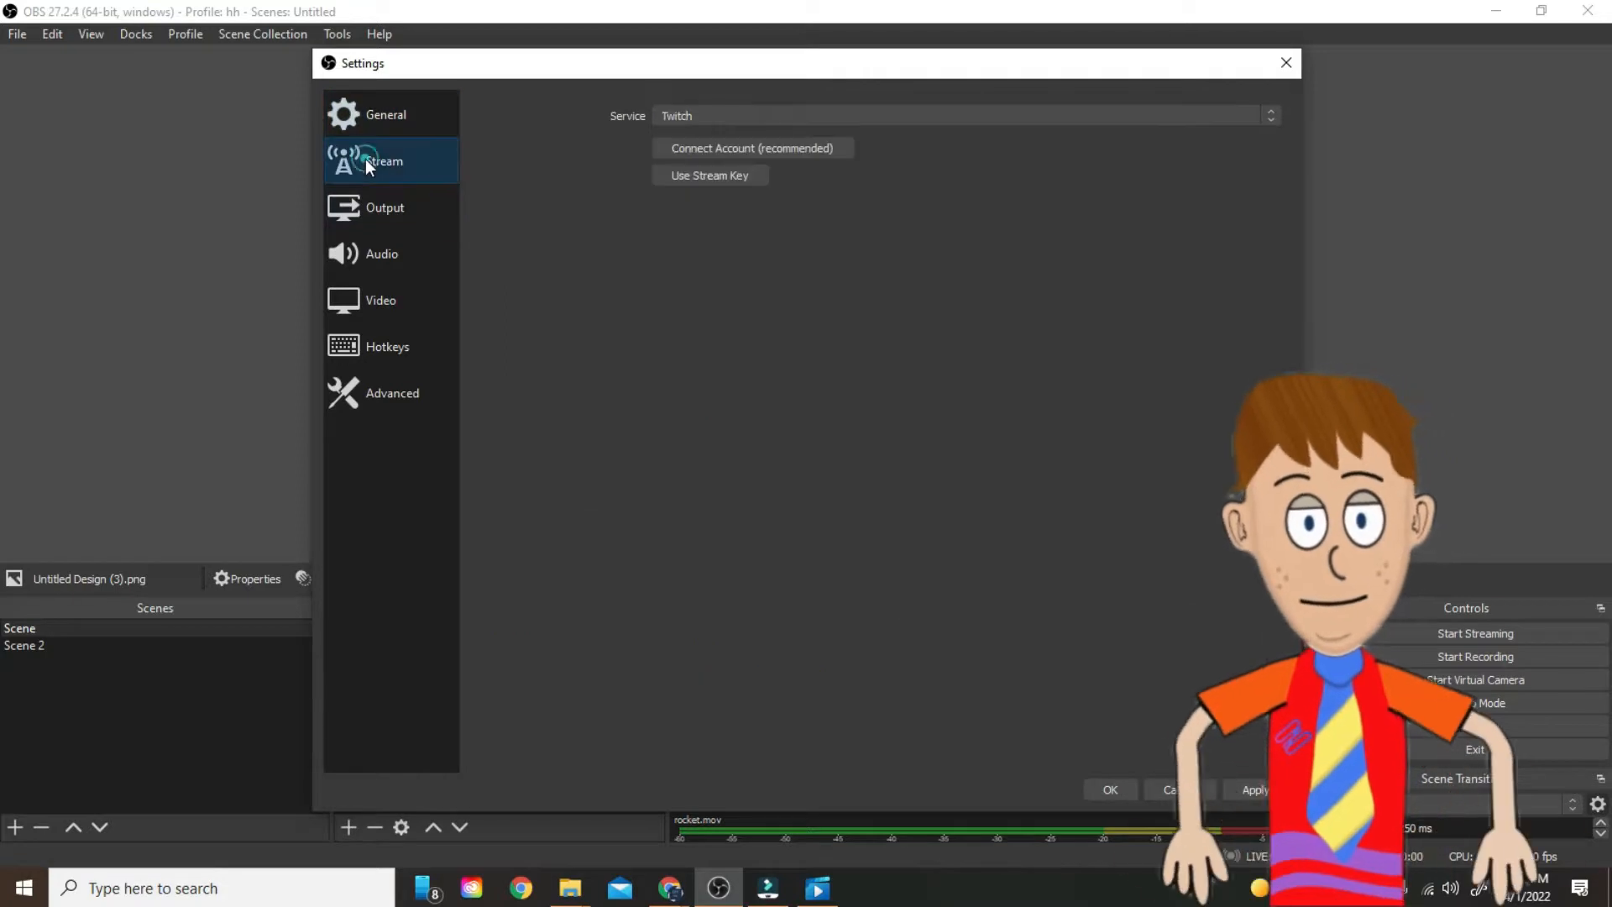
left_click(391, 212)
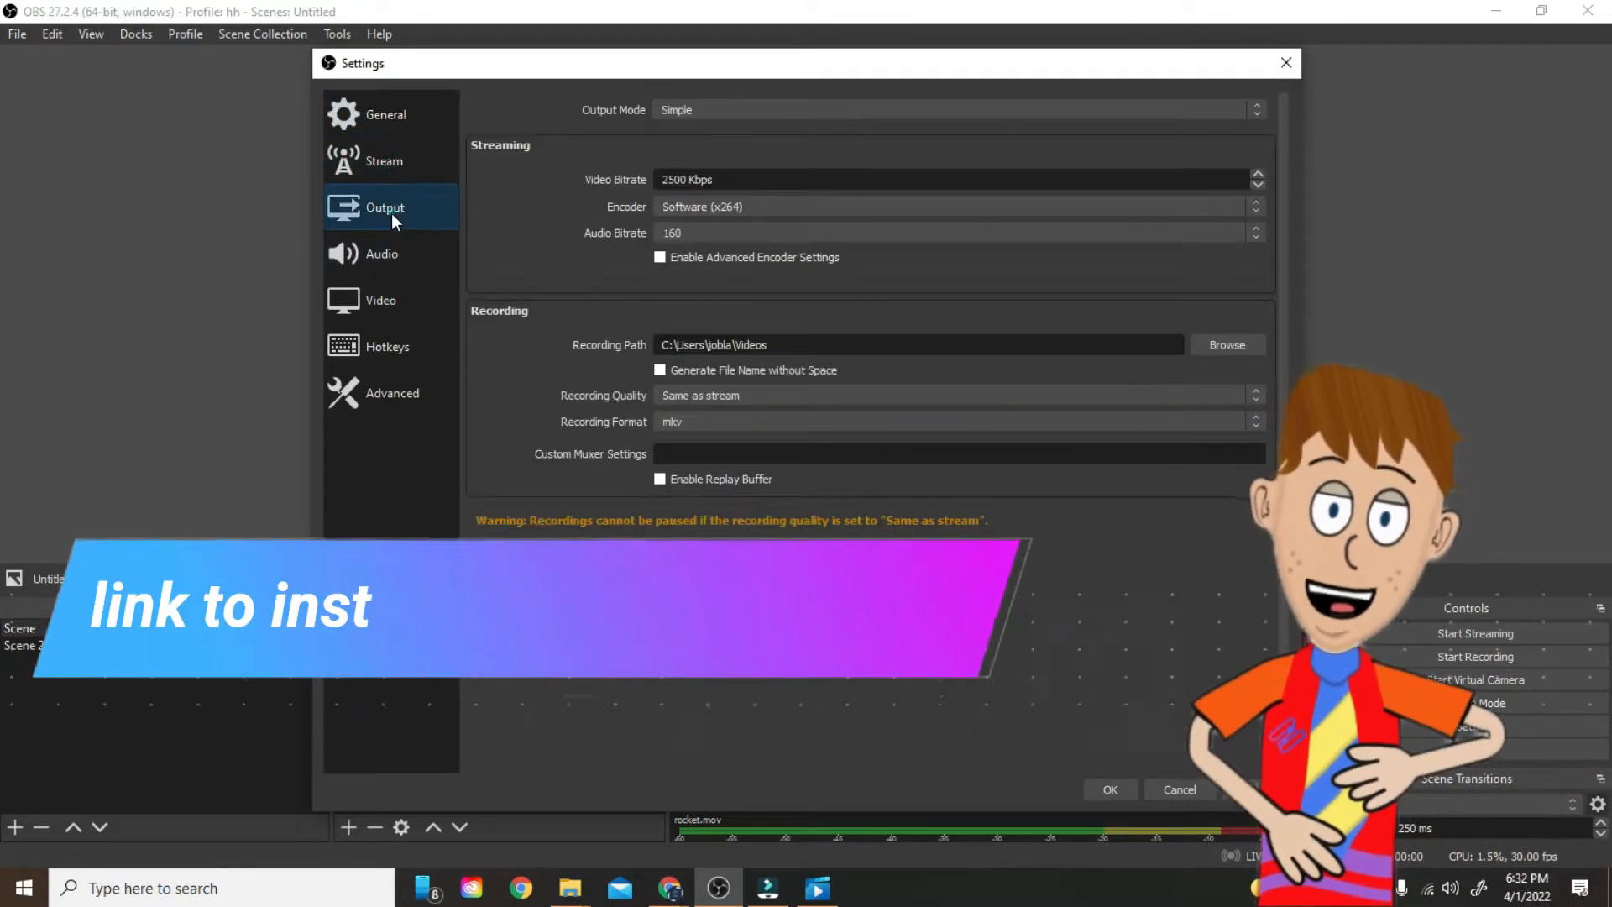
left_click(392, 309)
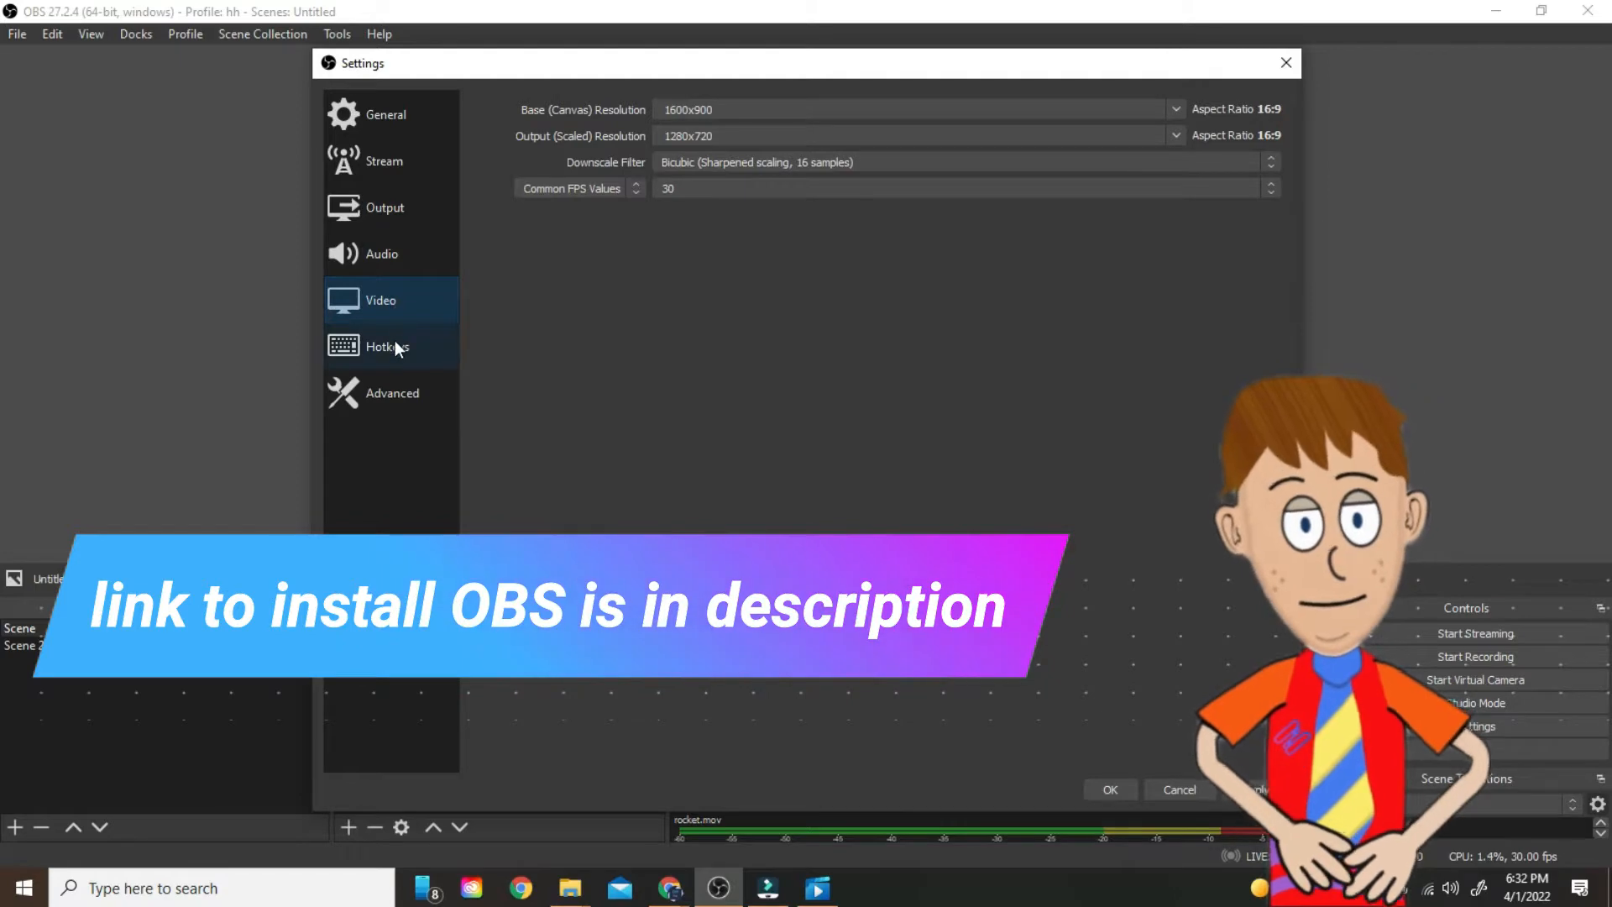
left_click(394, 346)
left_click(393, 395)
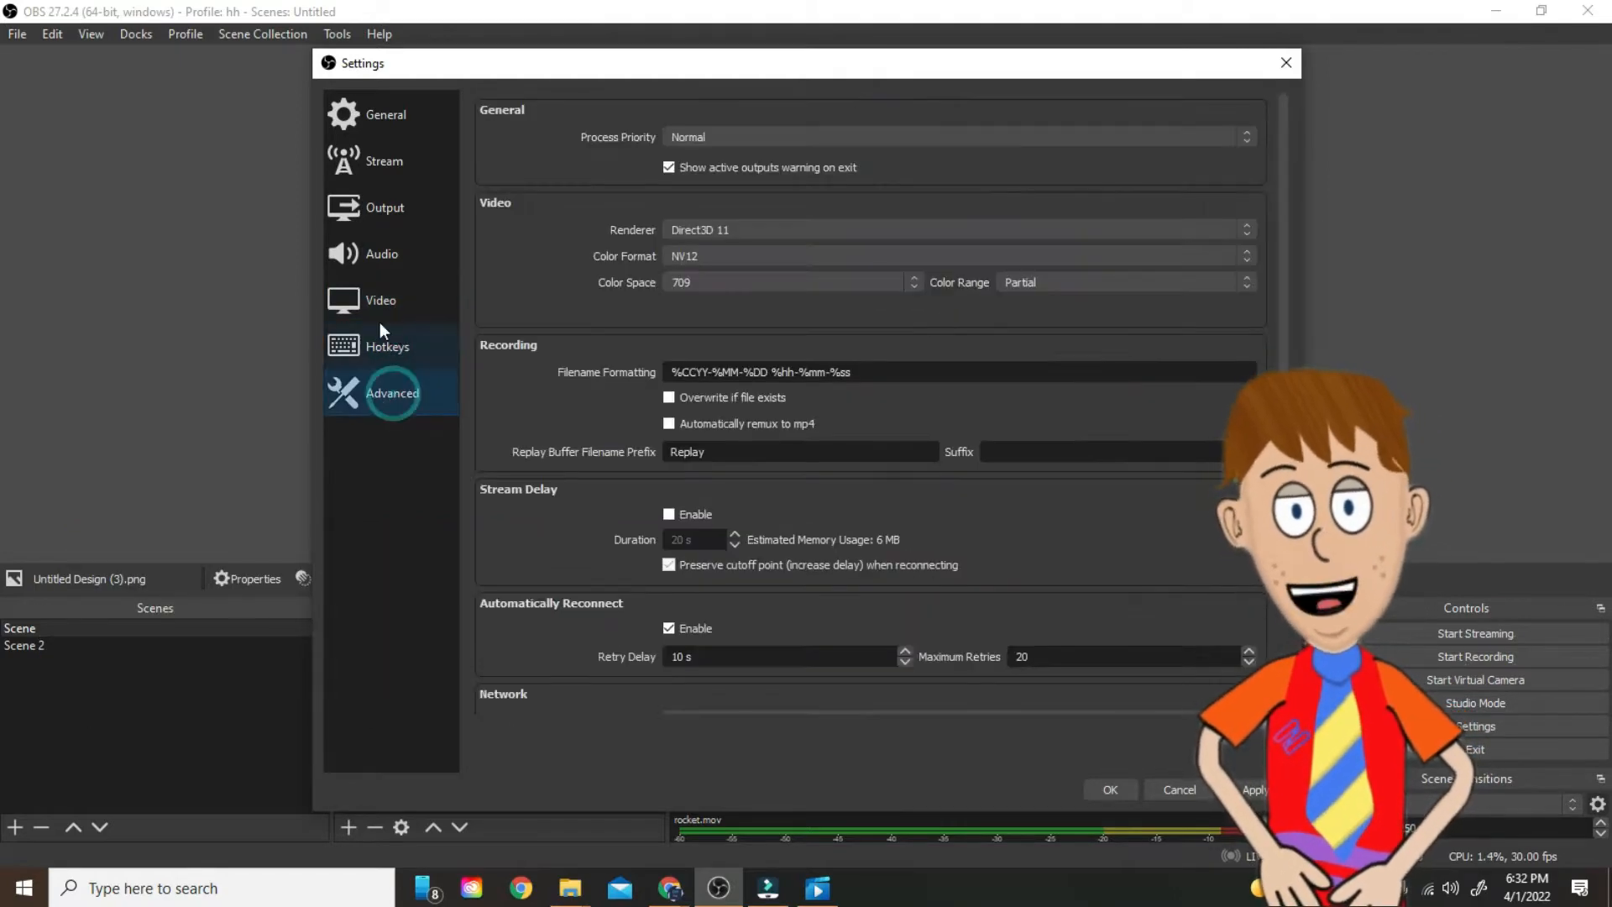
left_click(381, 256)
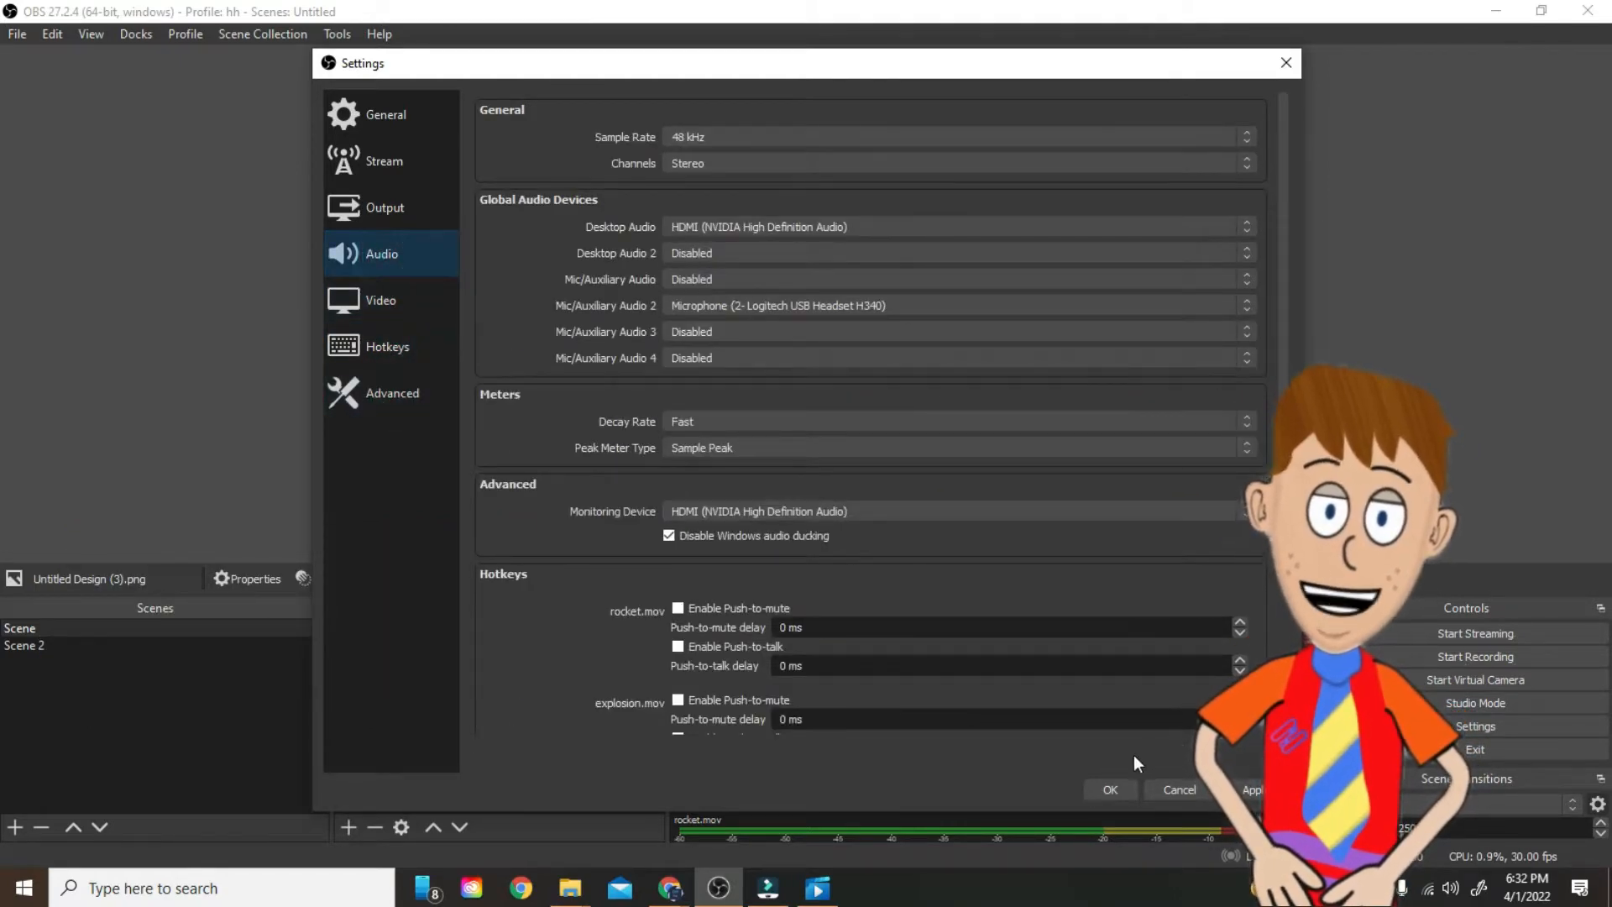
left_click(1112, 787)
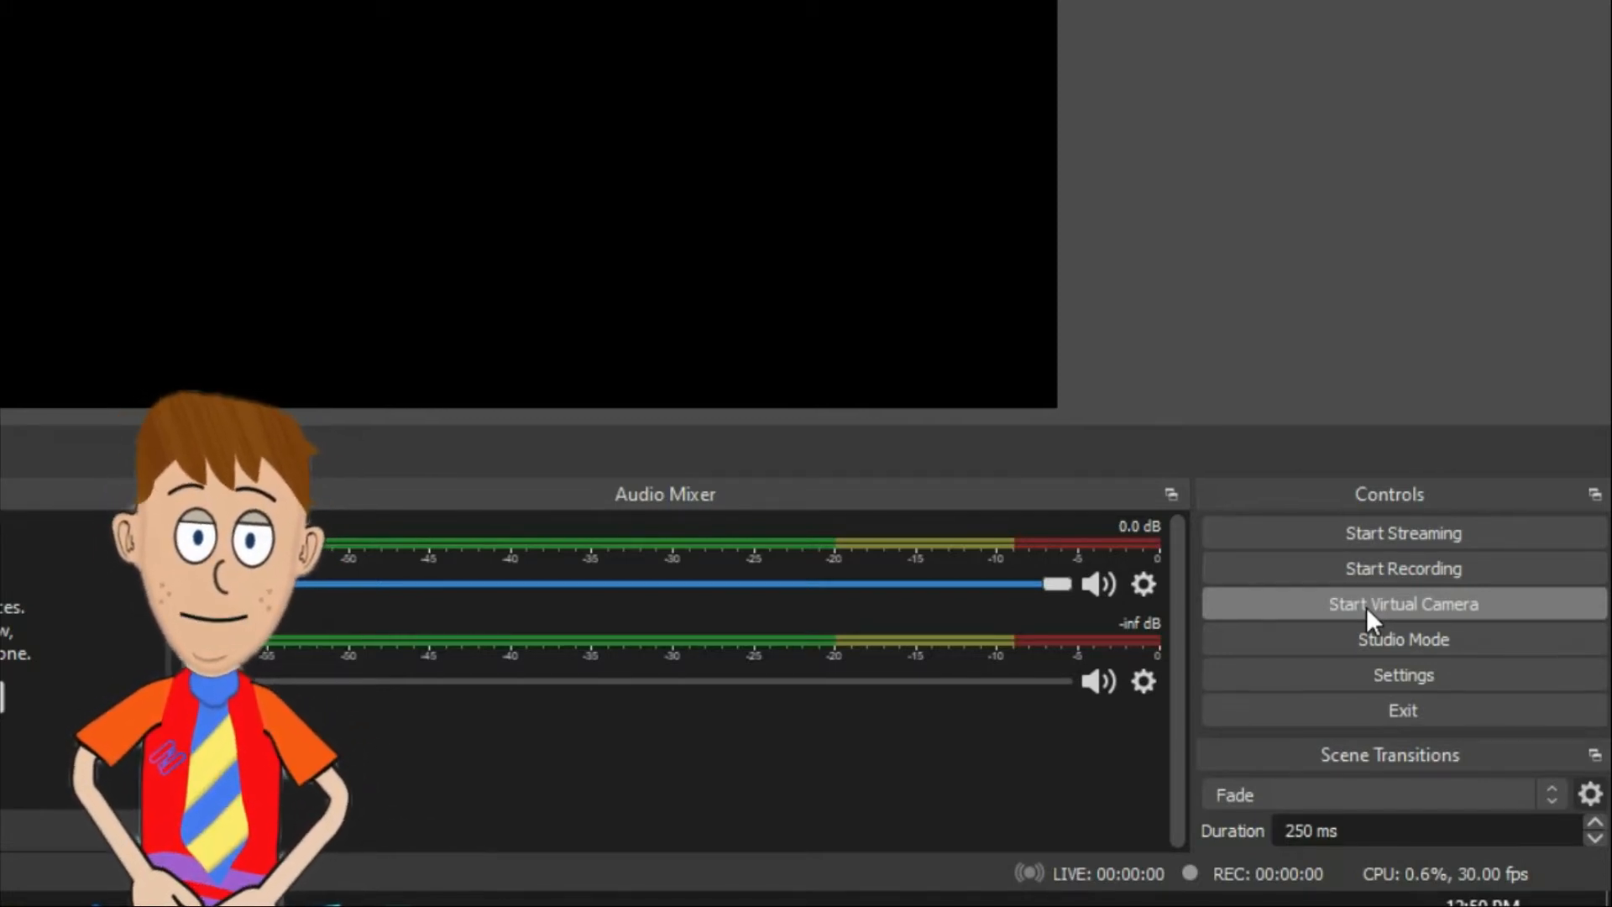
- Toggle Studio Mode on and off, and examine the available hotkey actions in the settings without changing any
left_click(1387, 646)
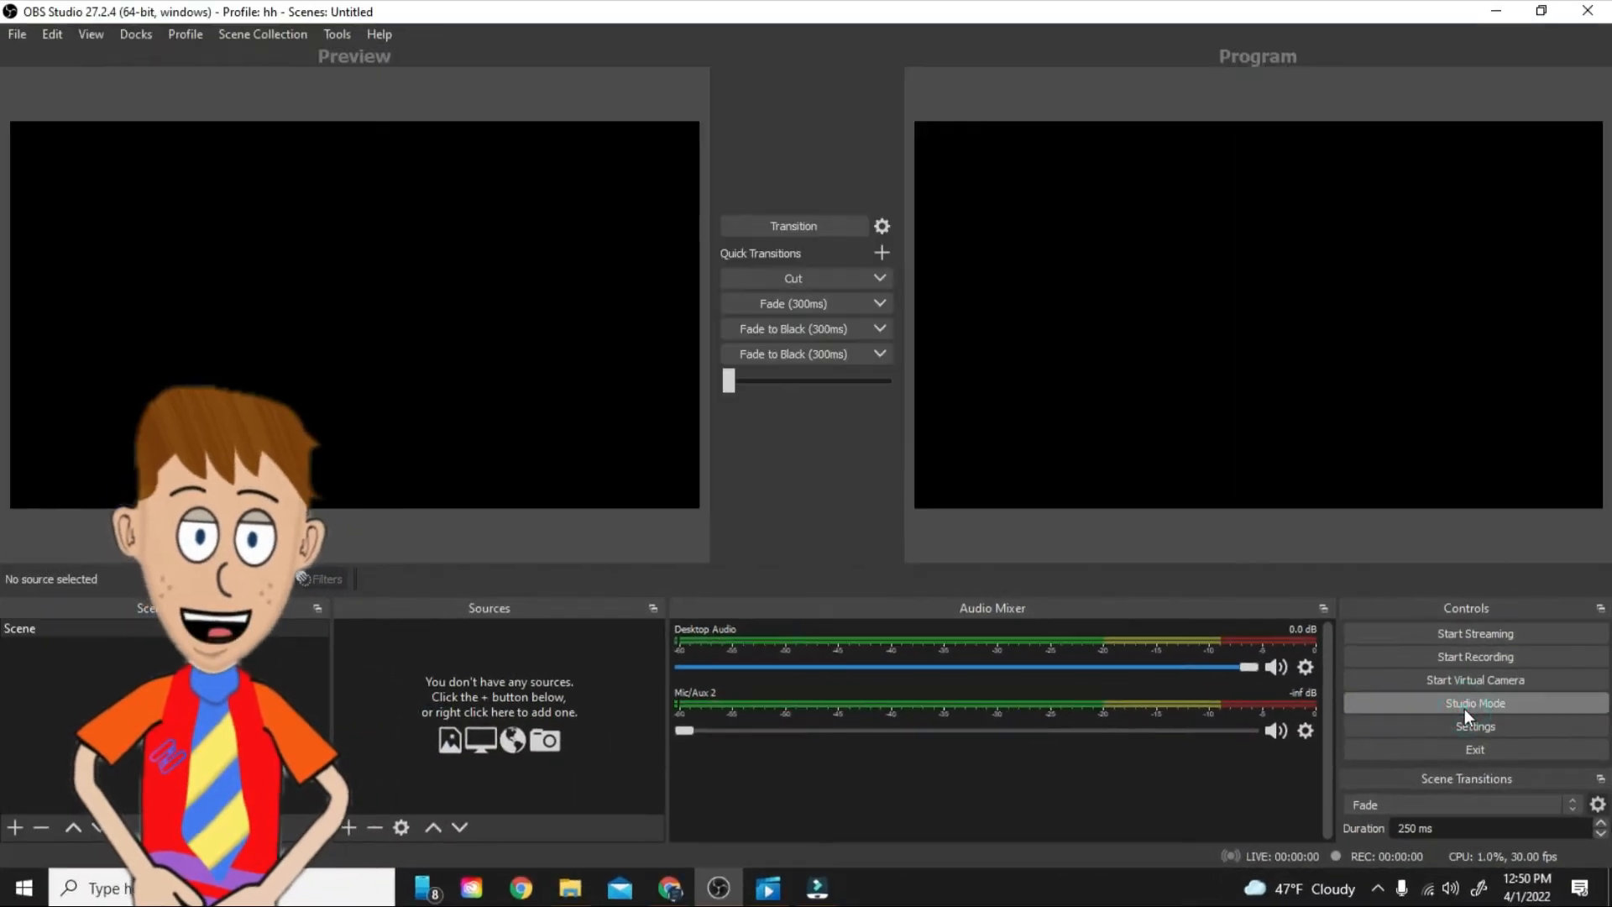
left_click(1464, 709)
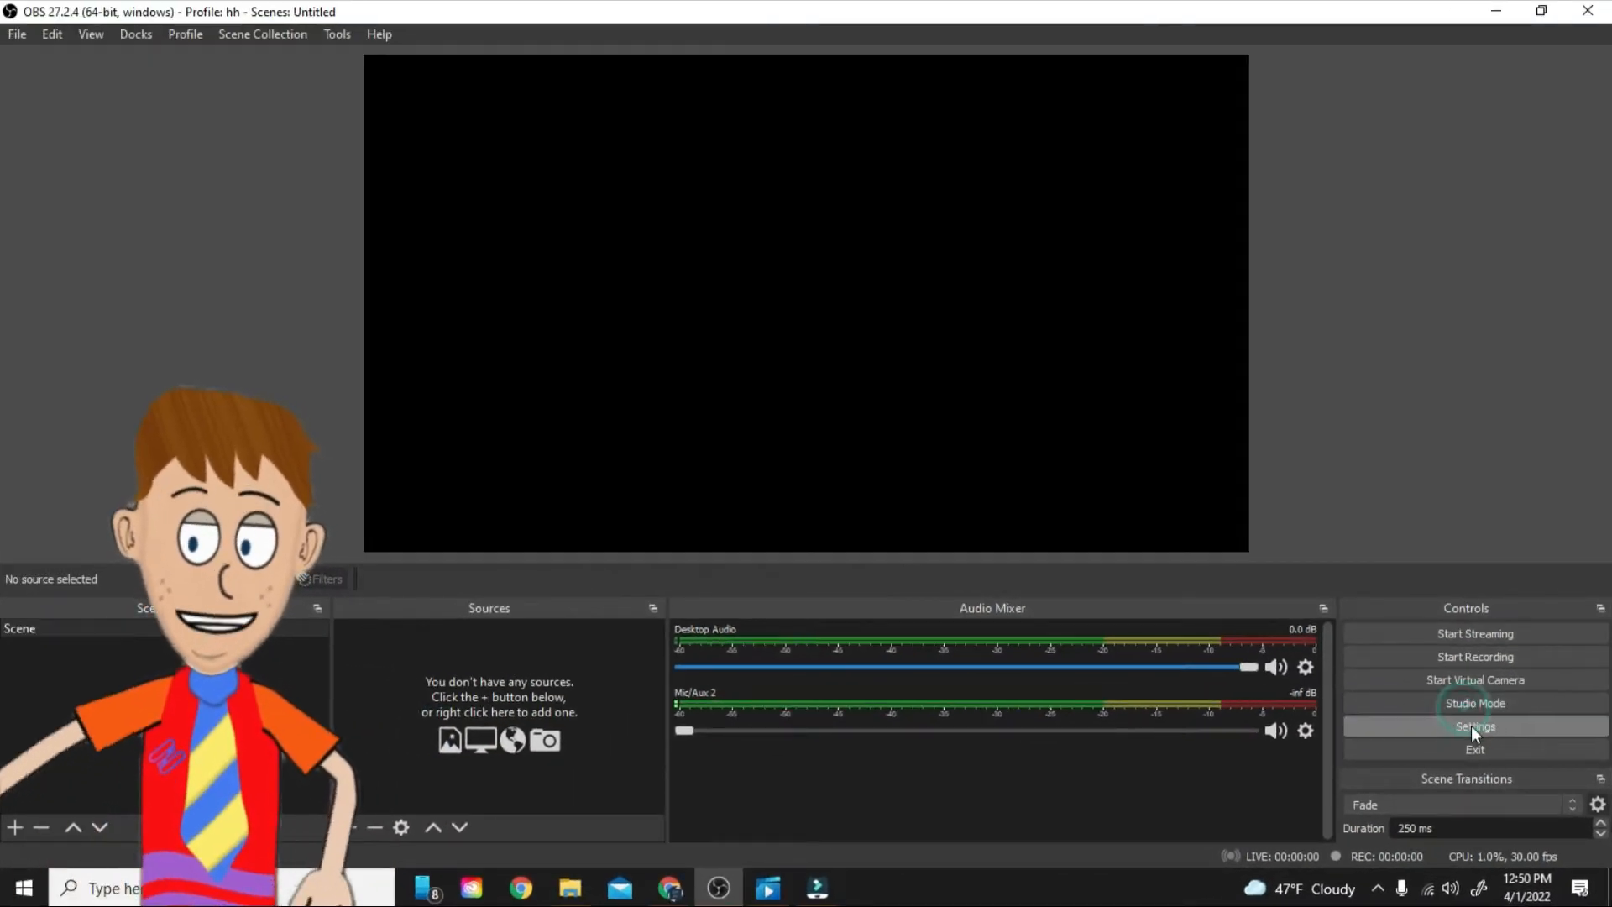
left_click(1471, 726)
left_click(400, 346)
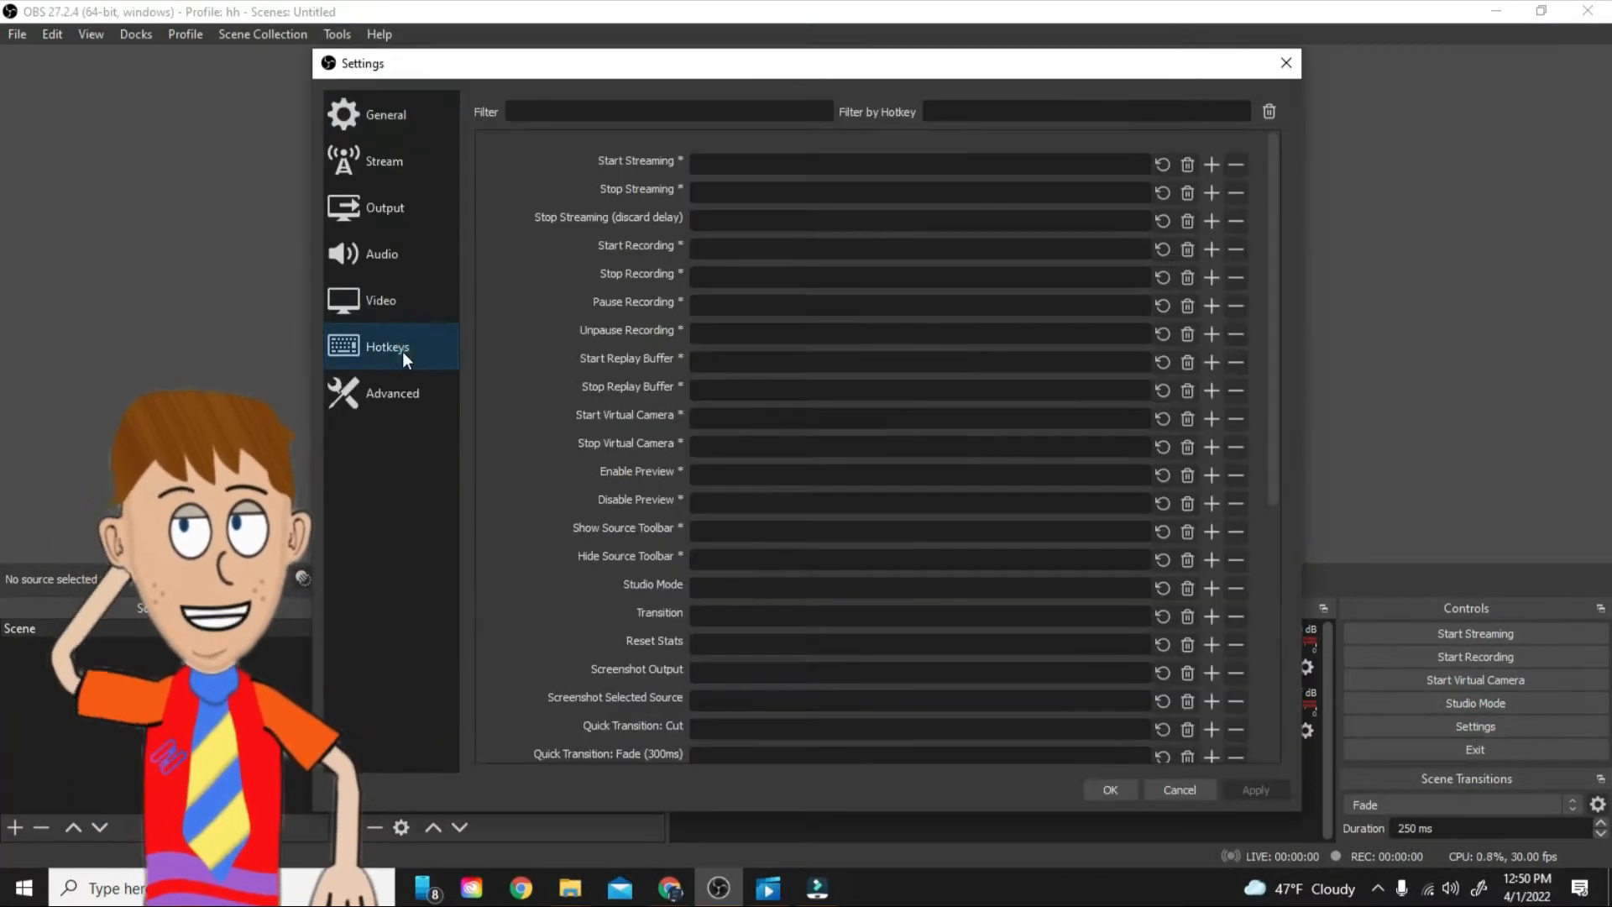
scroll(921, 475, "down", 3)
scroll(920, 474, "down", 3)
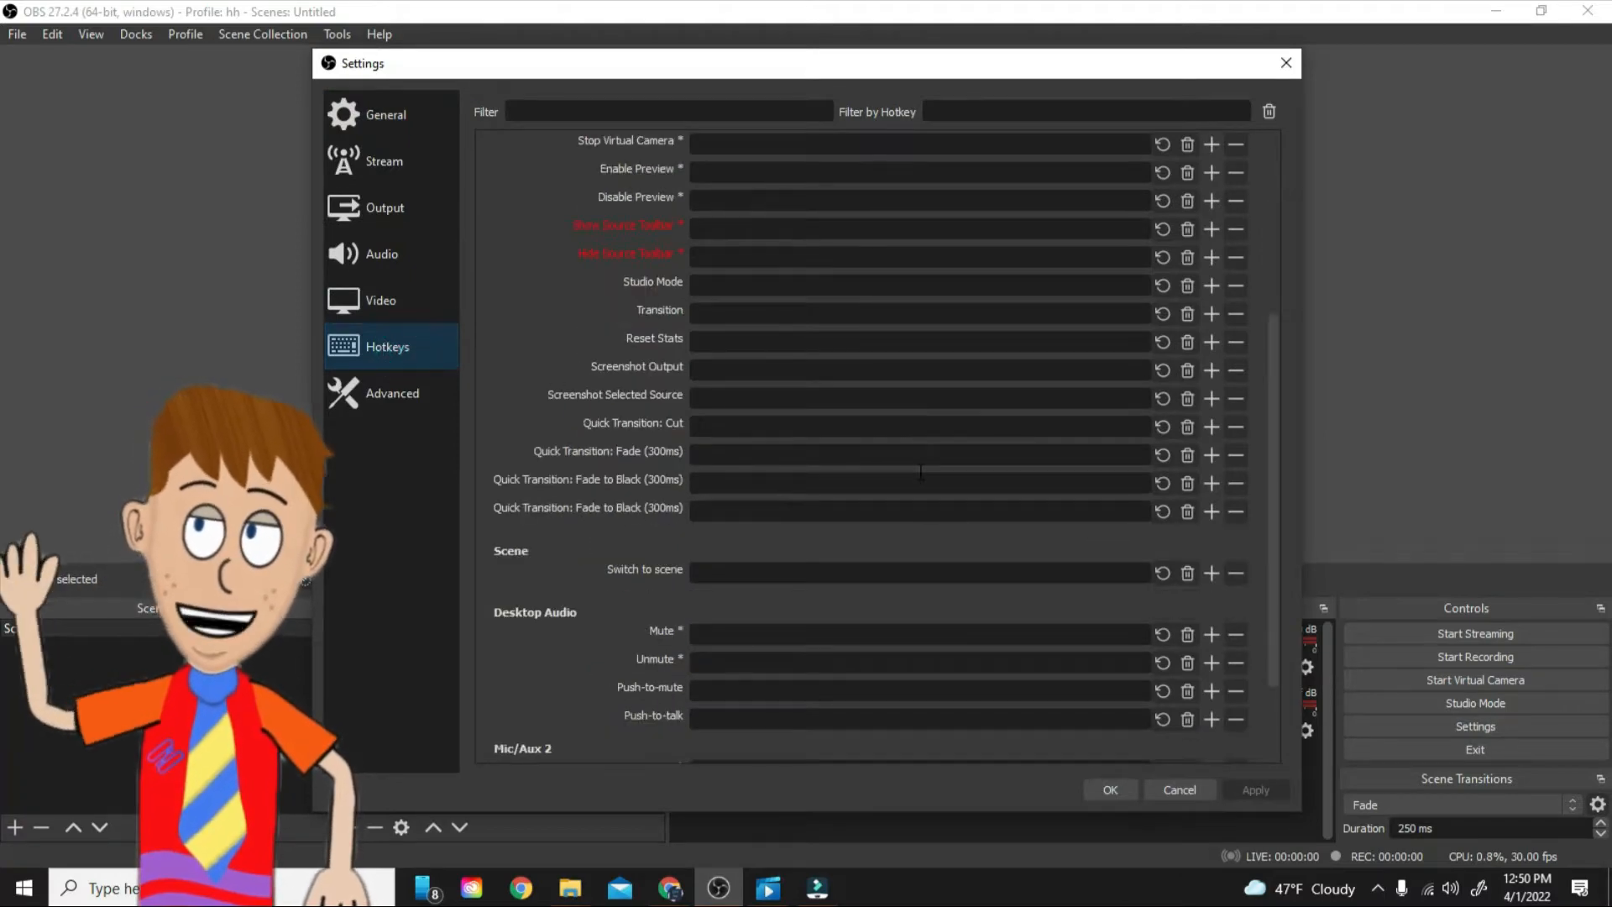
scroll(921, 474, "up", 5)
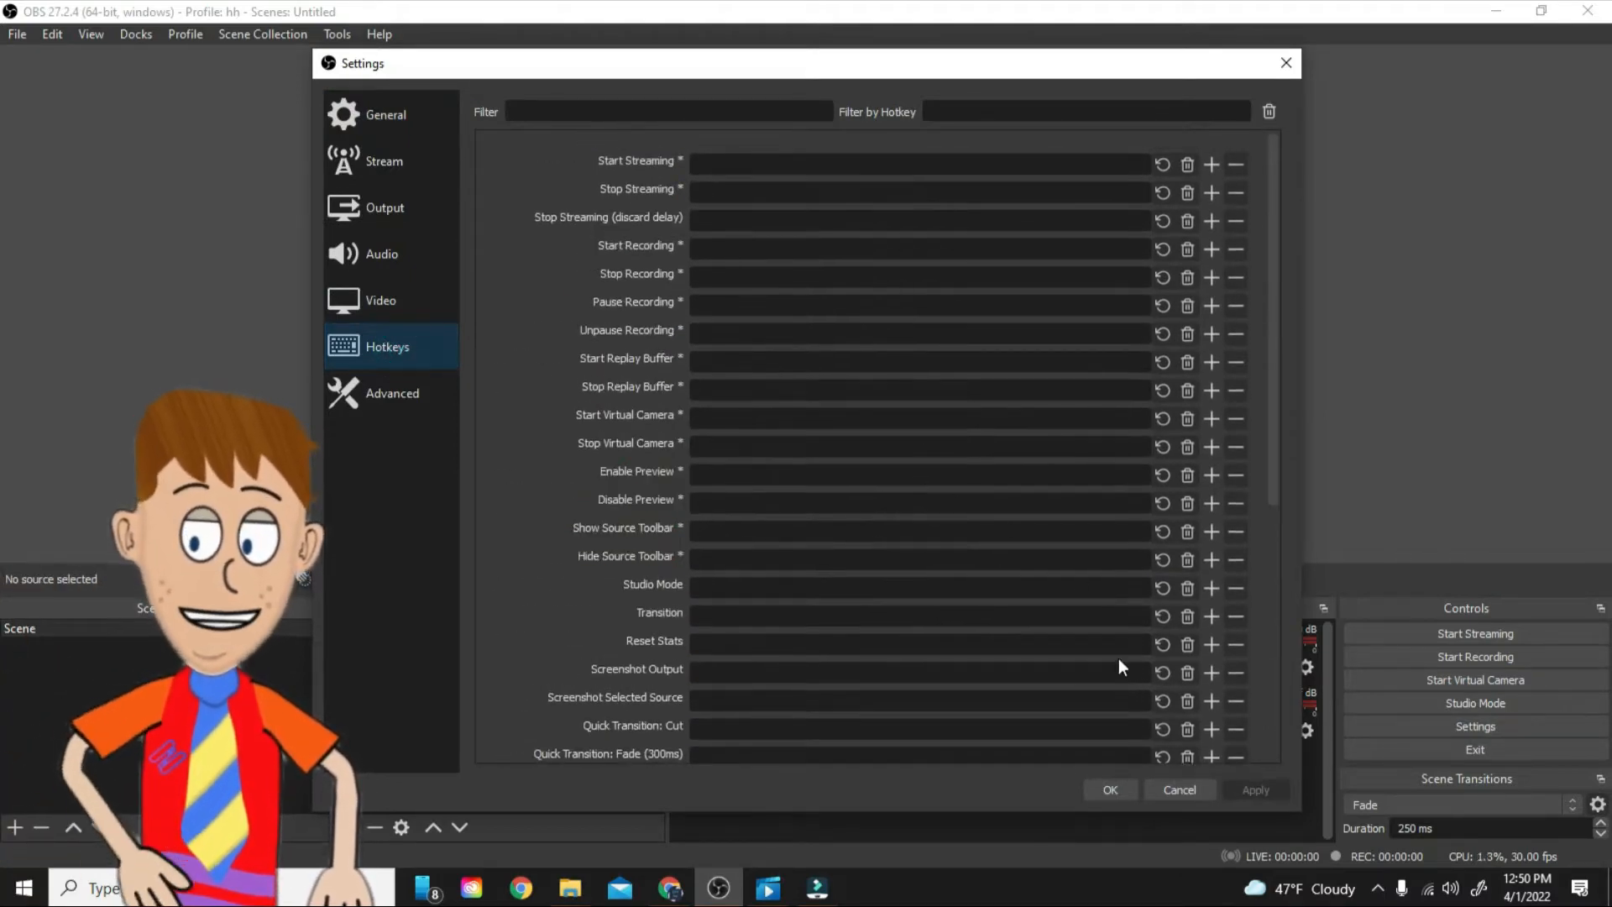
left_click(1179, 790)
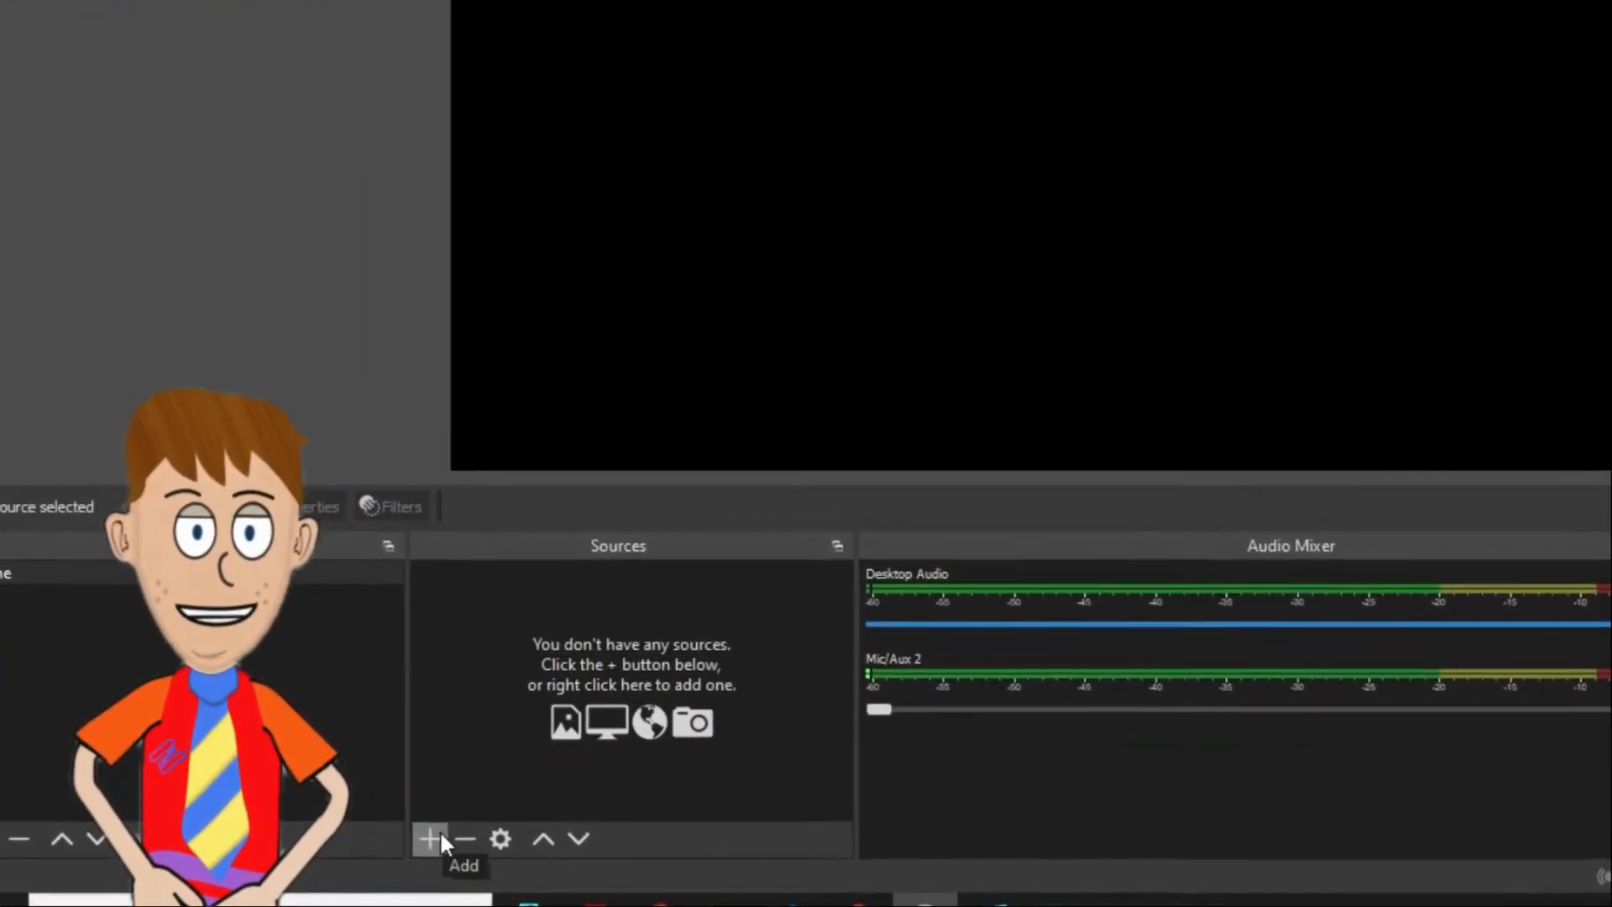
- Examine the source types that can be added to the scene without adding one
left_click(431, 838)
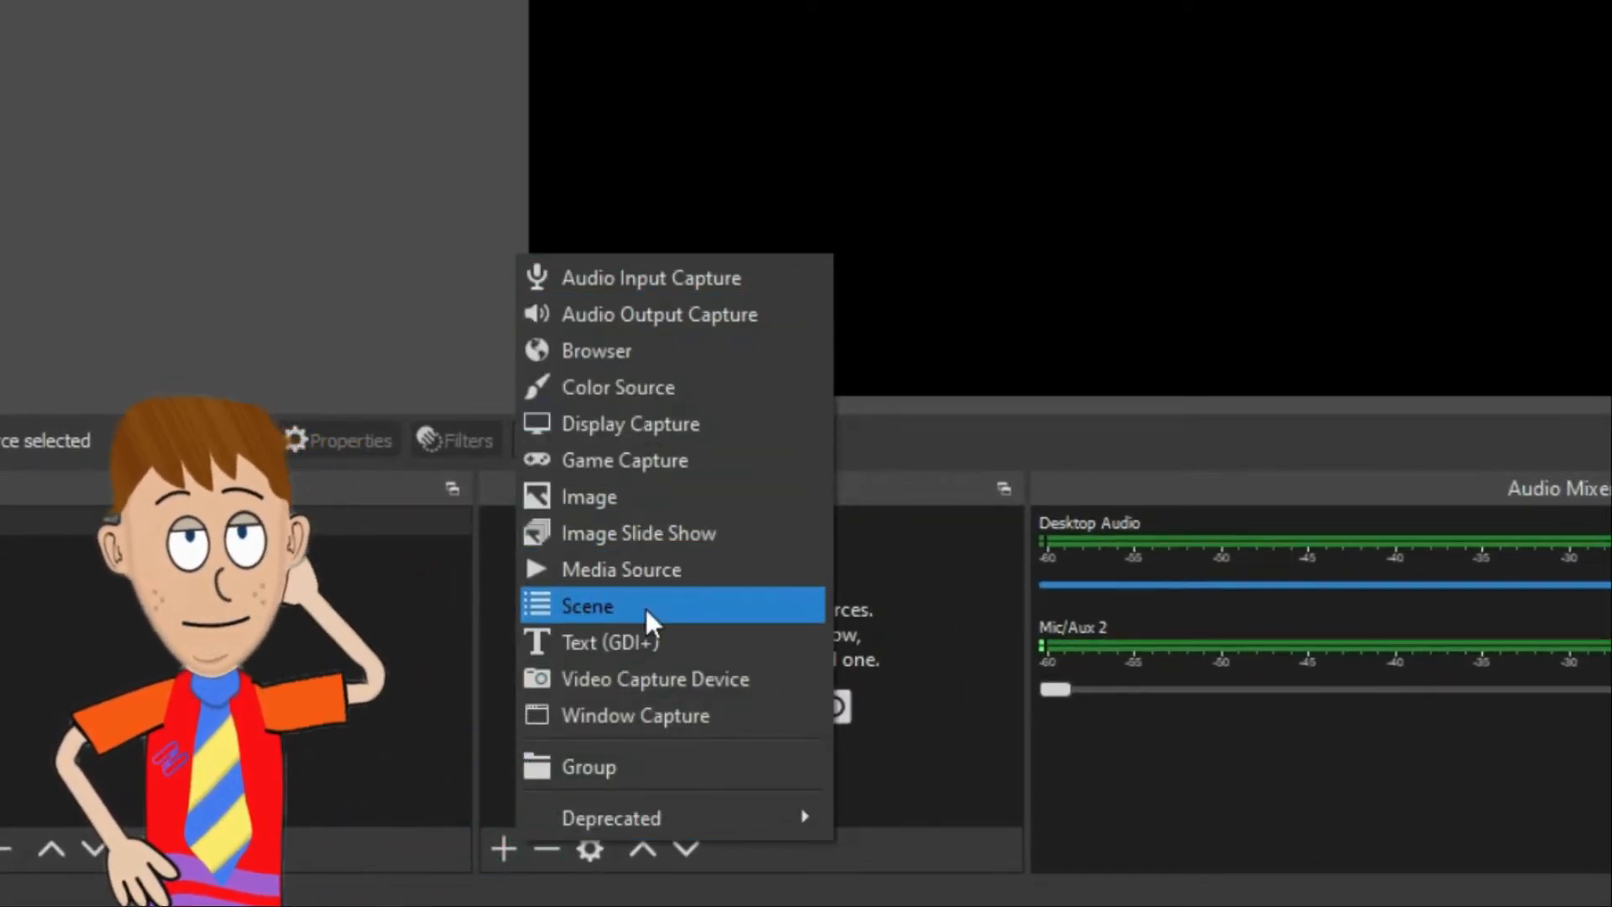
left_click(639, 642)
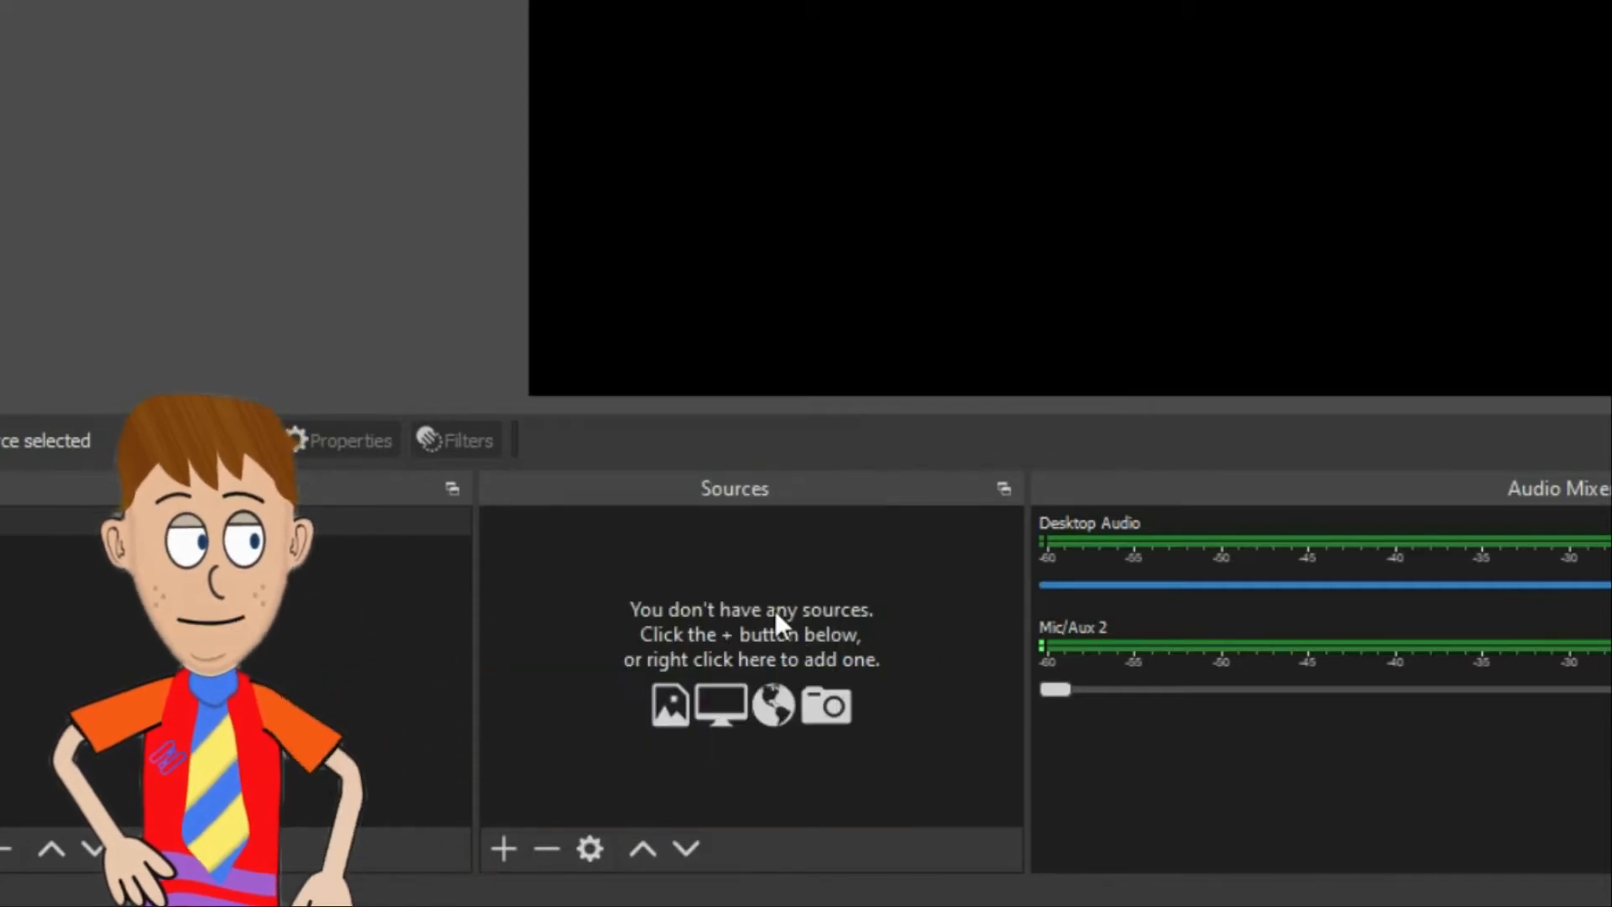
left_click(517, 843)
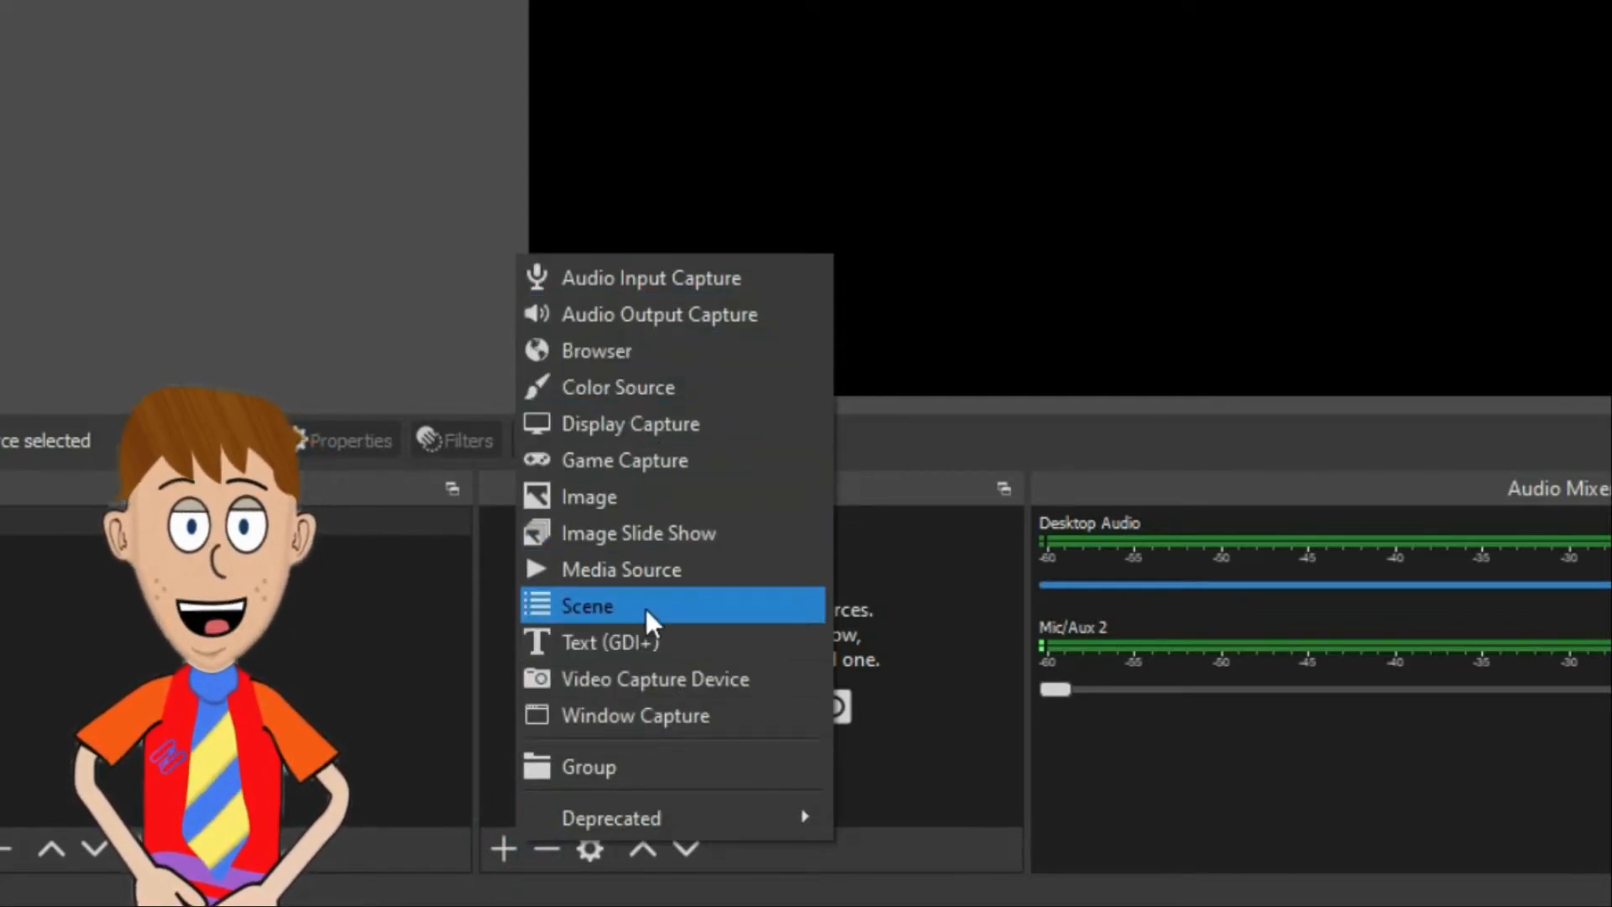
key("Escape")
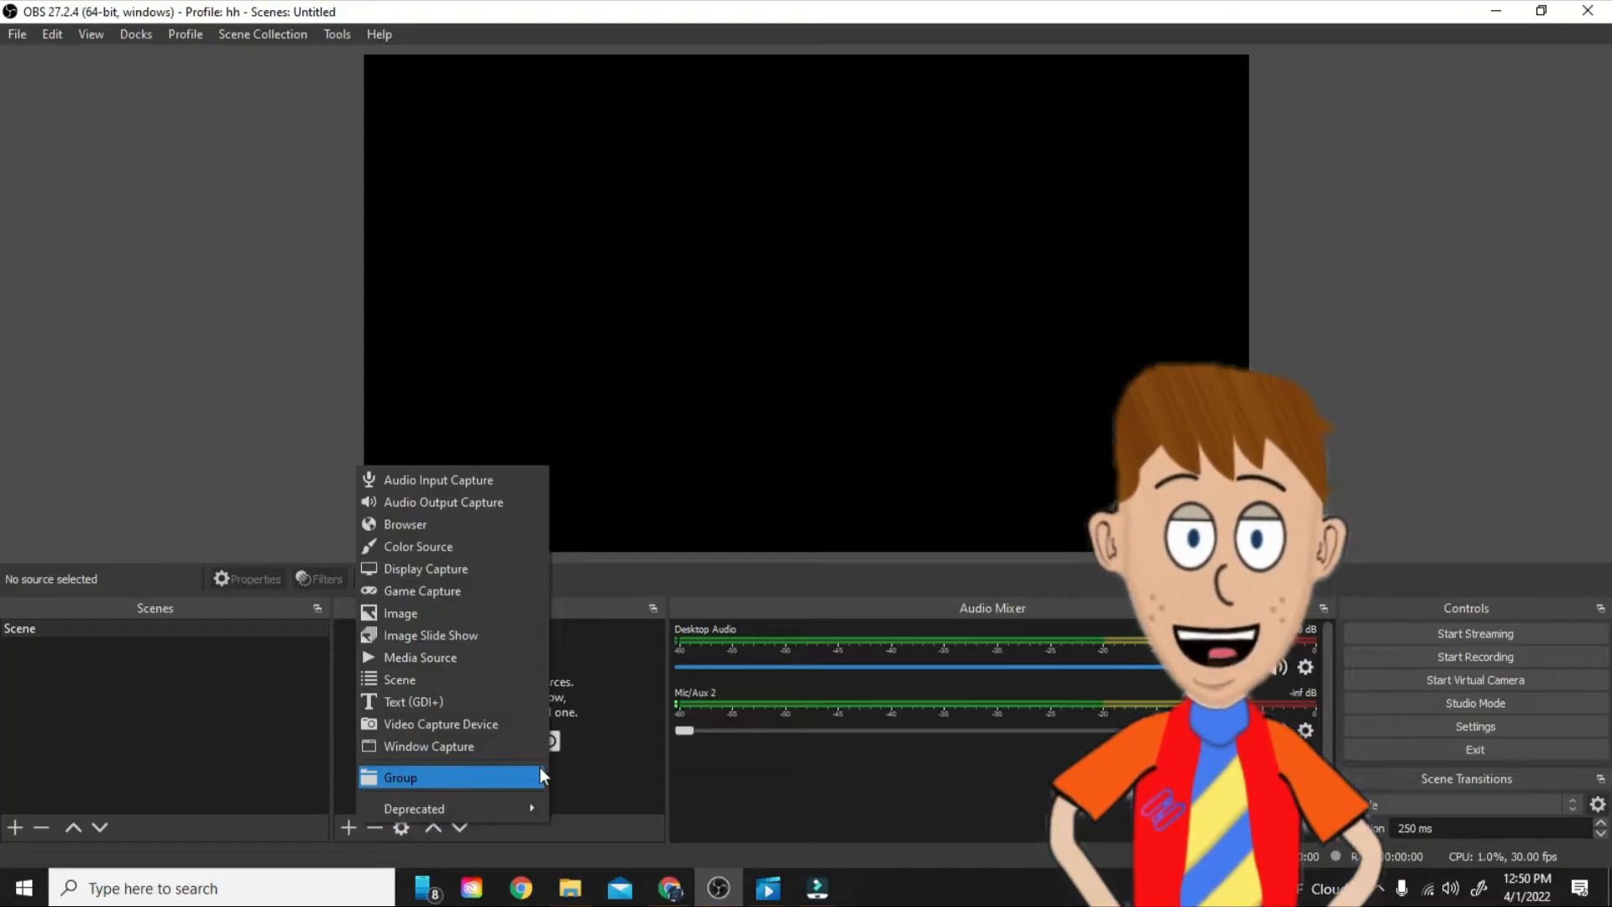
left_click(606, 754)
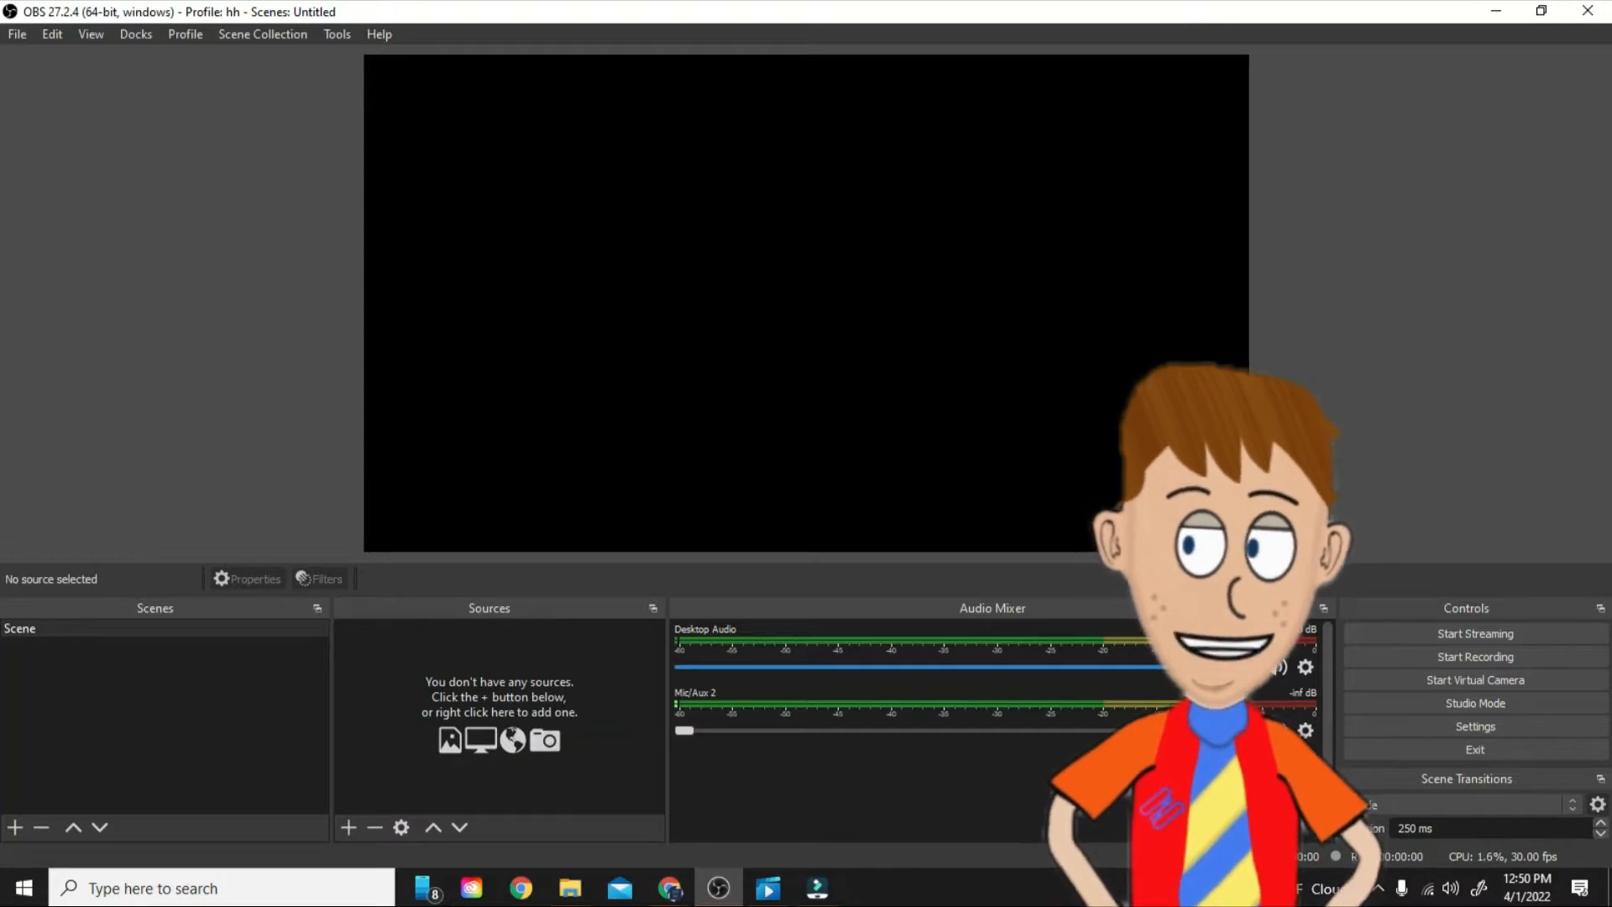
- Add Untitled Design (3).png, rocket.mov, explosion.mov and the ocean and brick wall images as sources, and toggle the design's visibility
left_click_drag(777, 436, 515, 702)
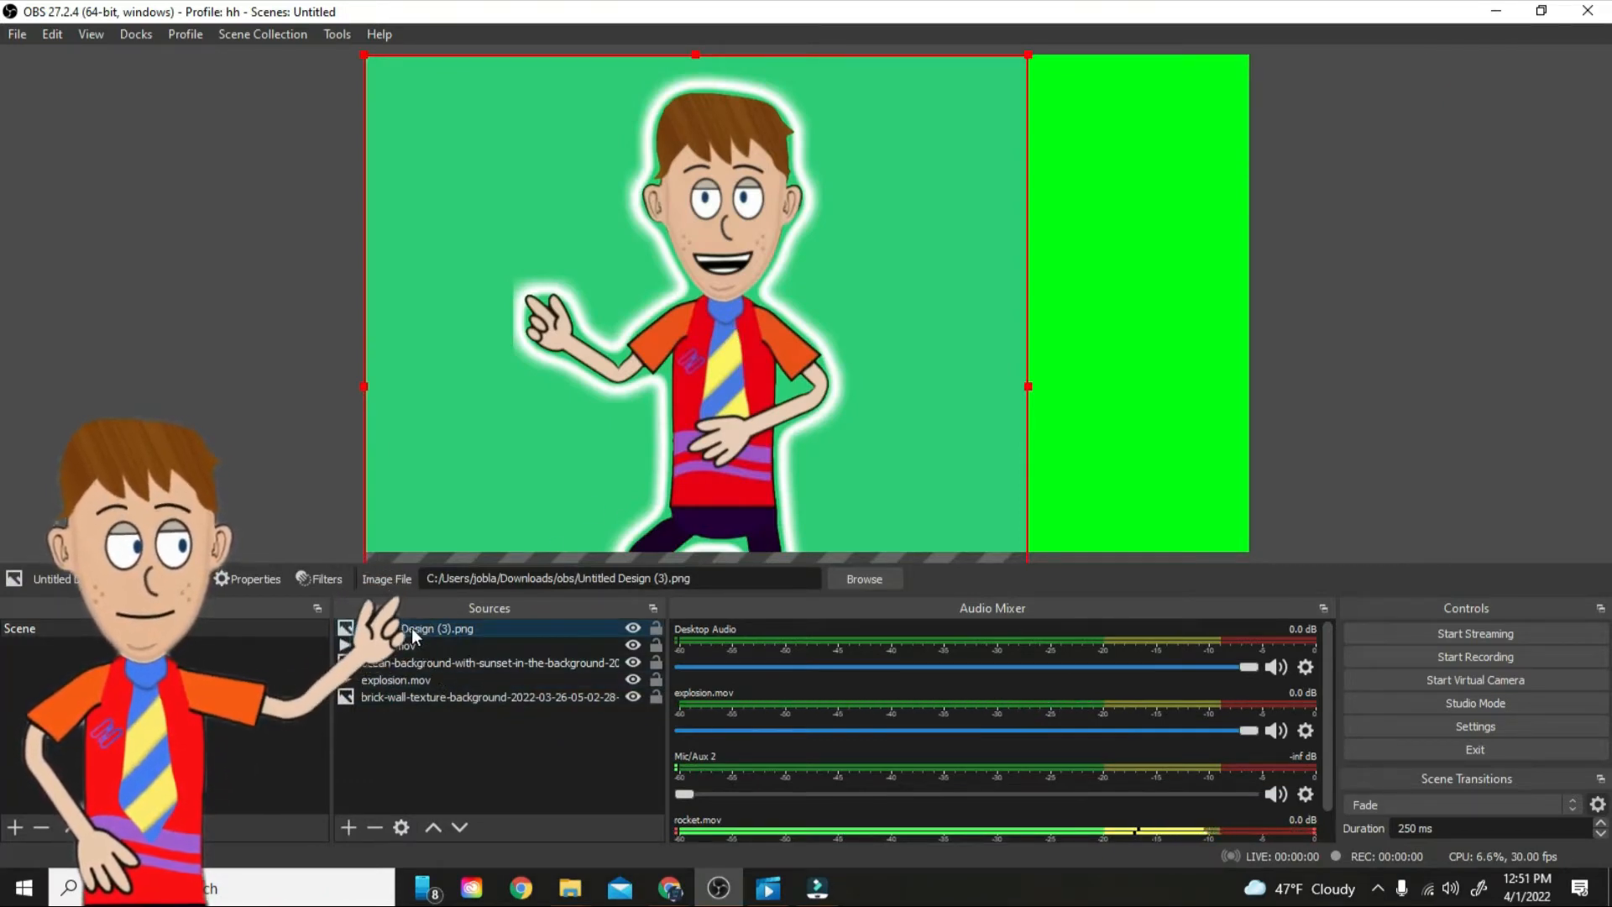
left_click(632, 629)
left_click(632, 629)
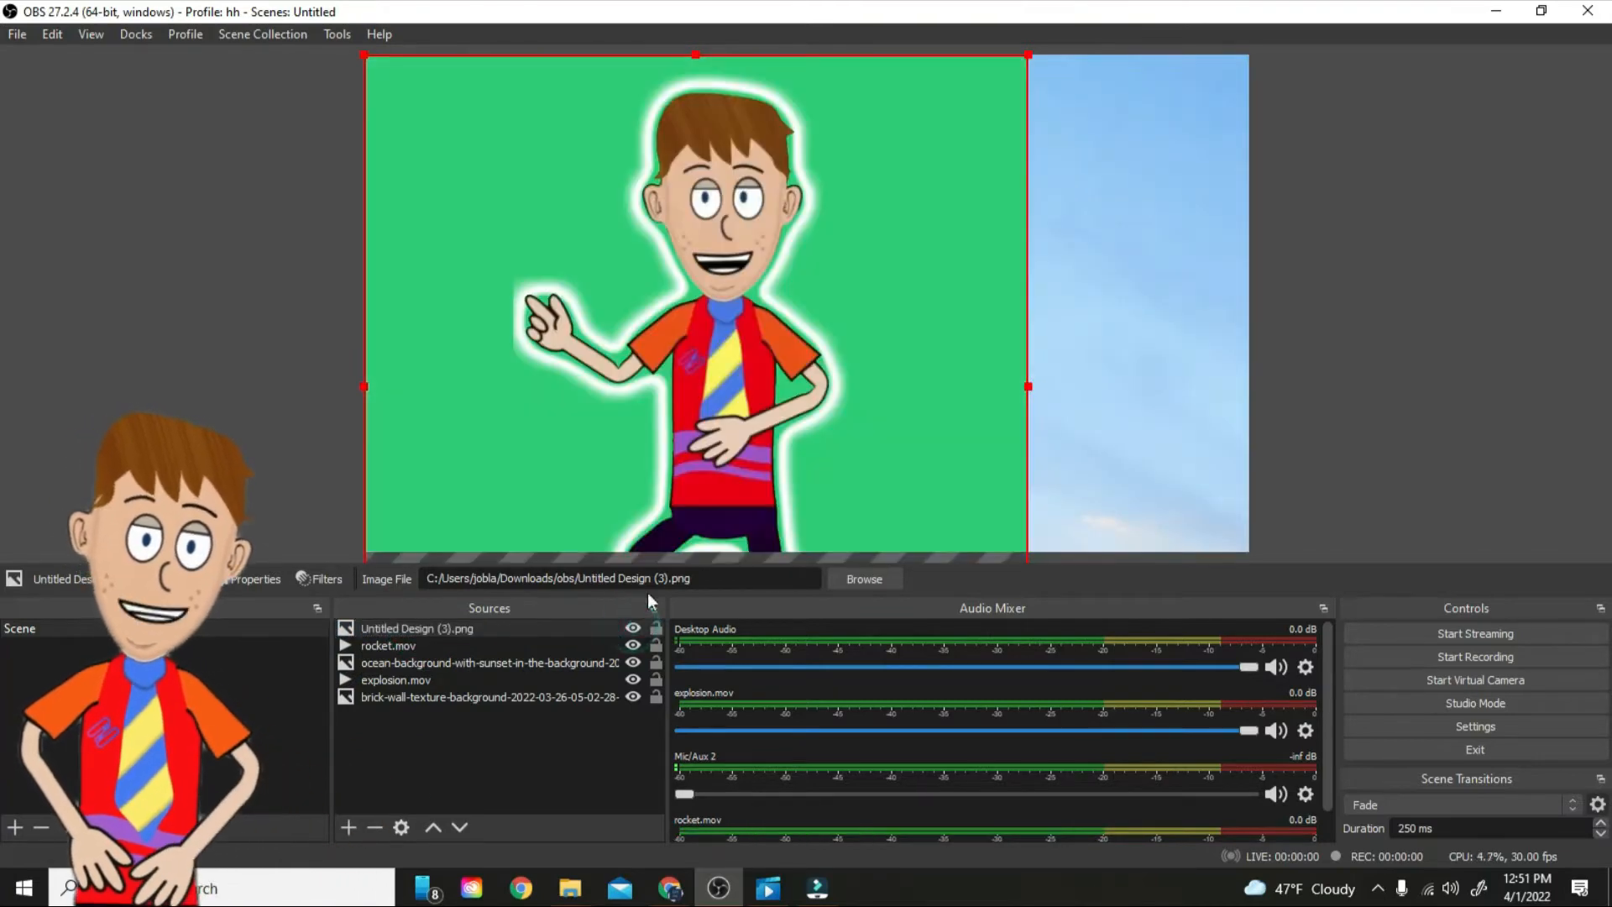
- Move the cartoon character image toward the canvas centre and key out its green background with a Chroma Key filter
left_click_drag(774, 339, 909, 339)
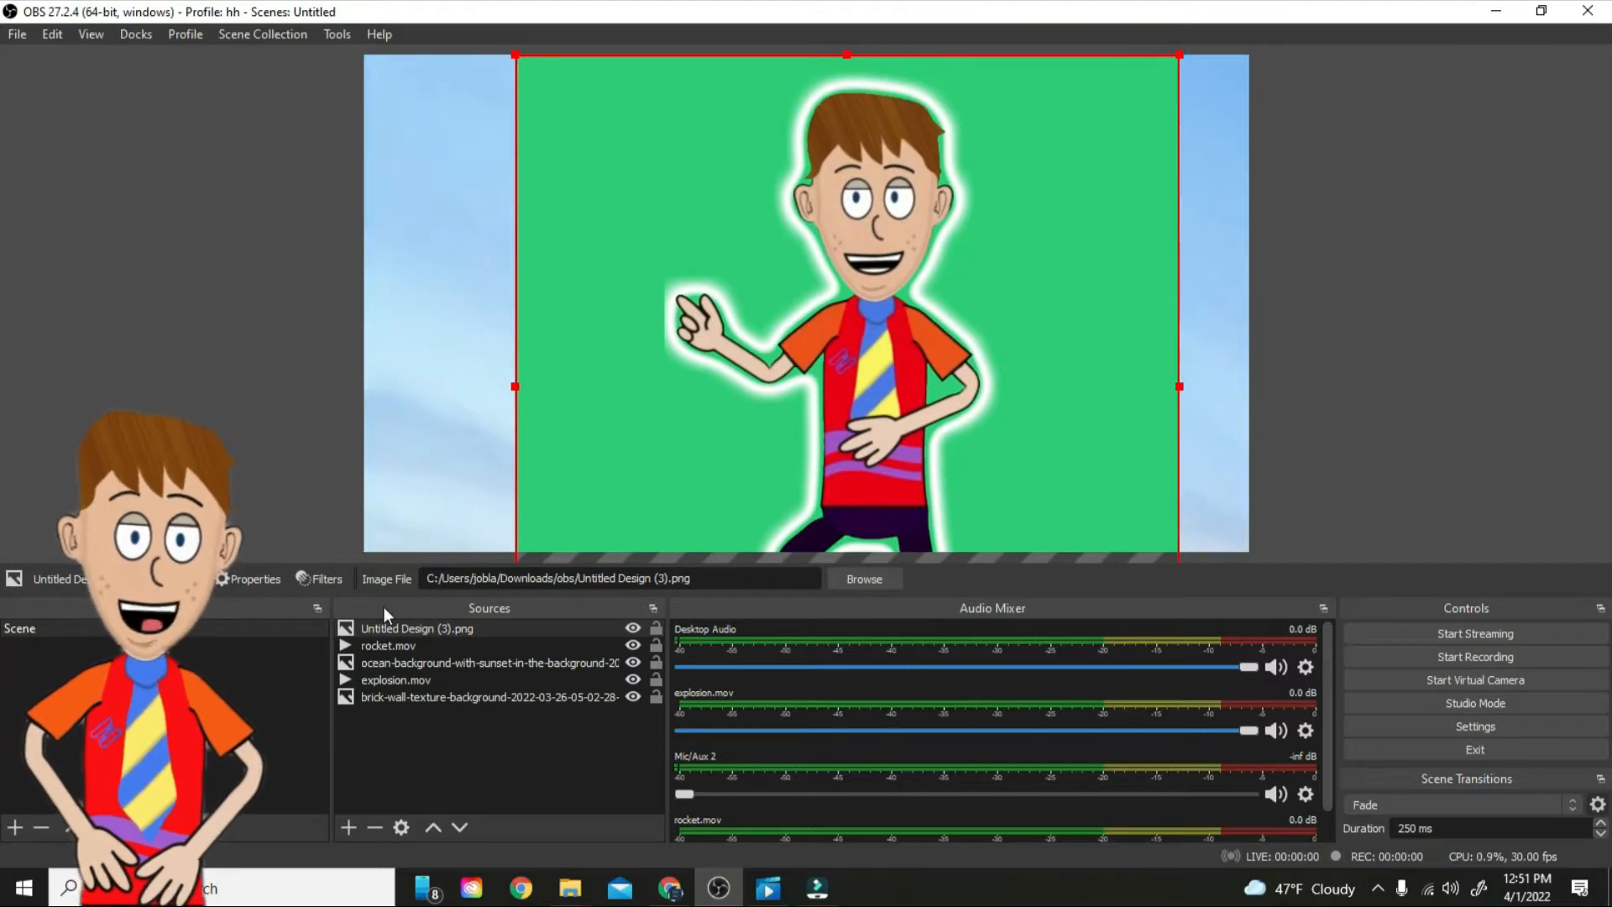
left_click(336, 577)
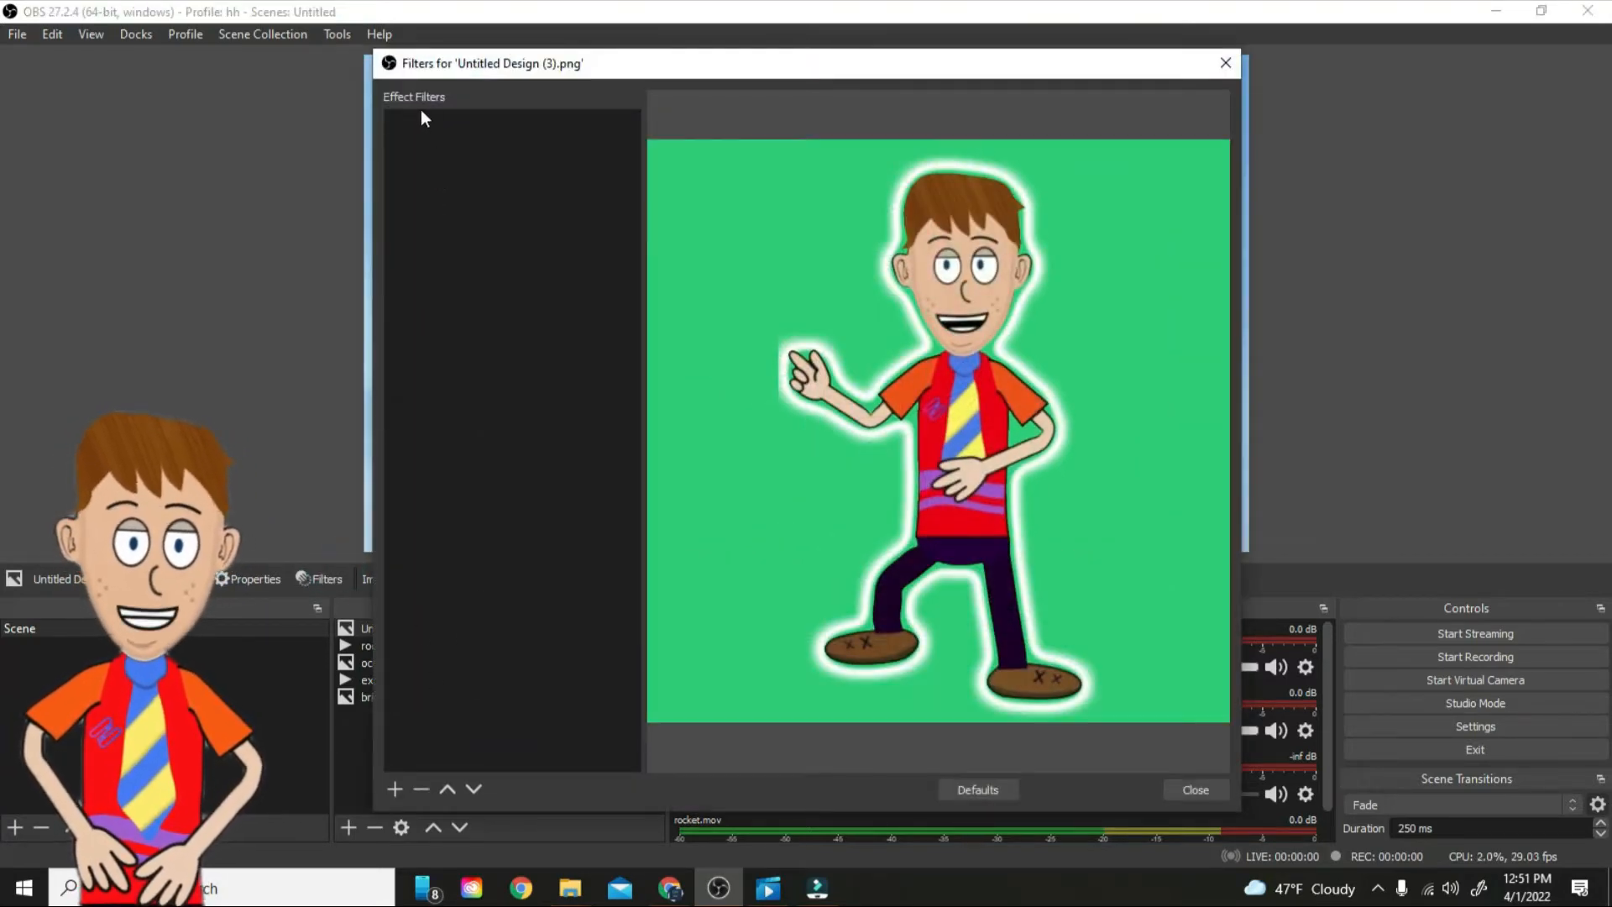
left_click(400, 789)
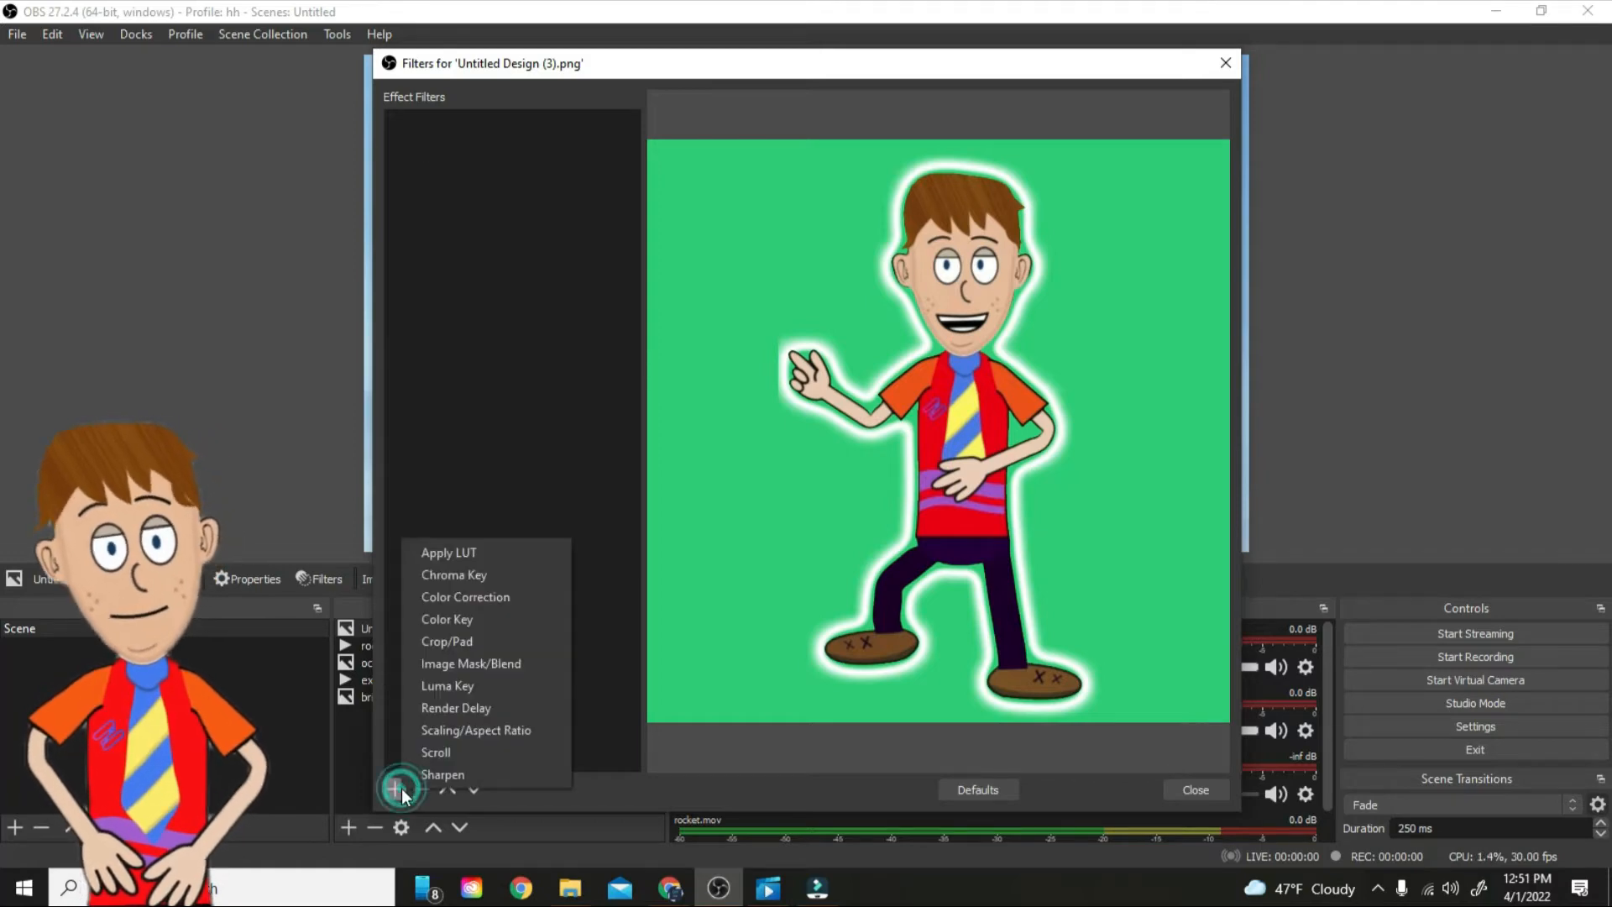
left_click(517, 576)
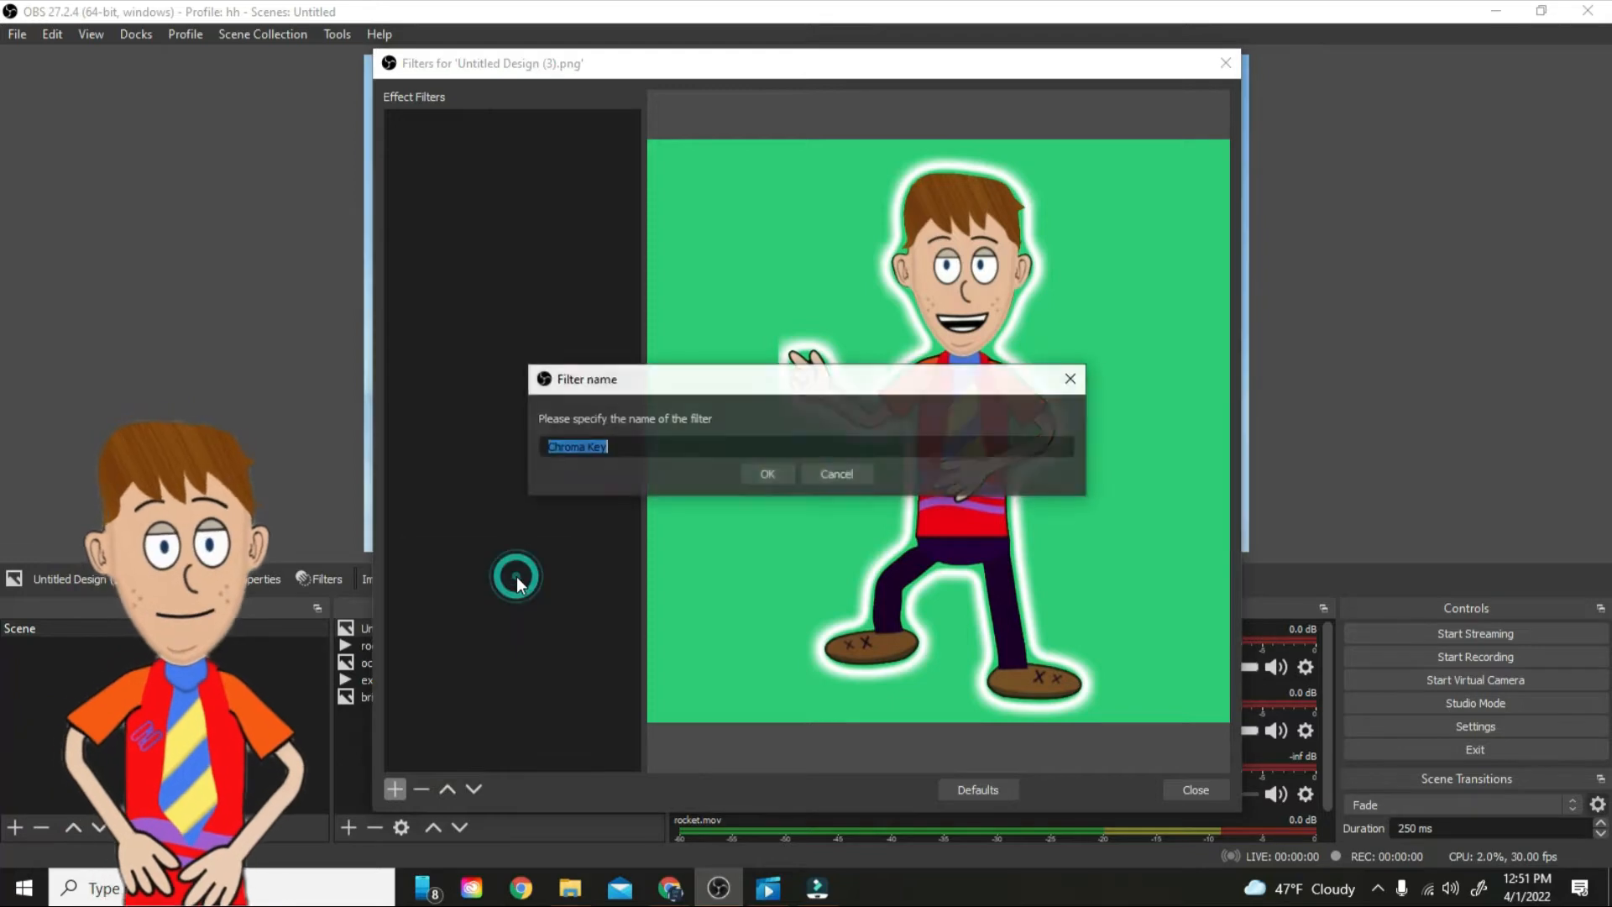
left_click(767, 473)
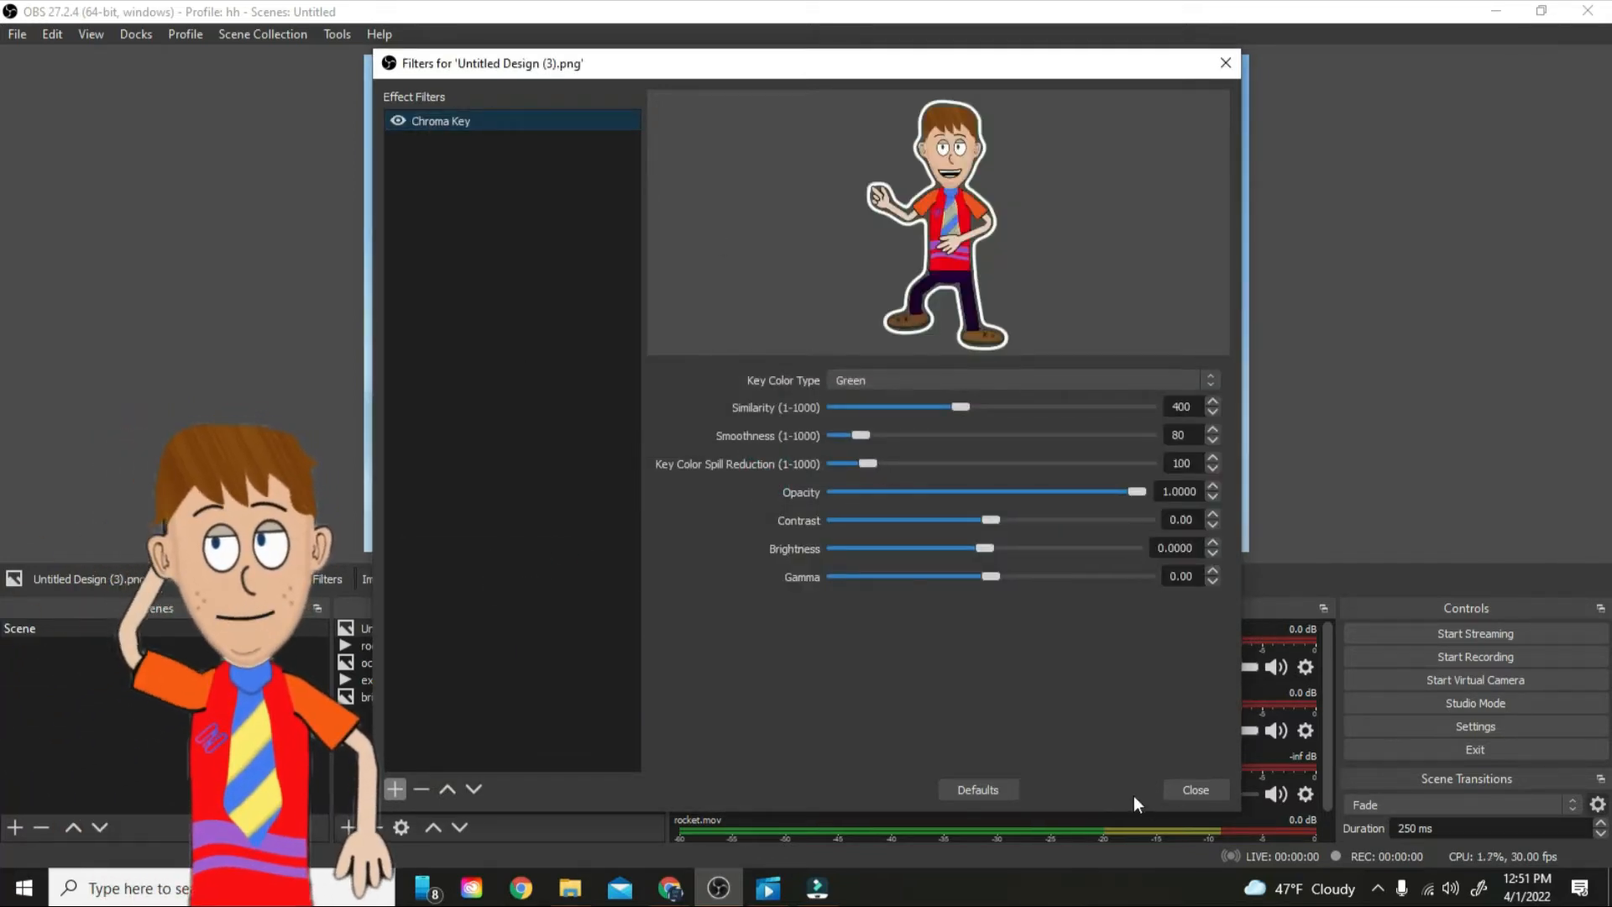
left_click(1195, 790)
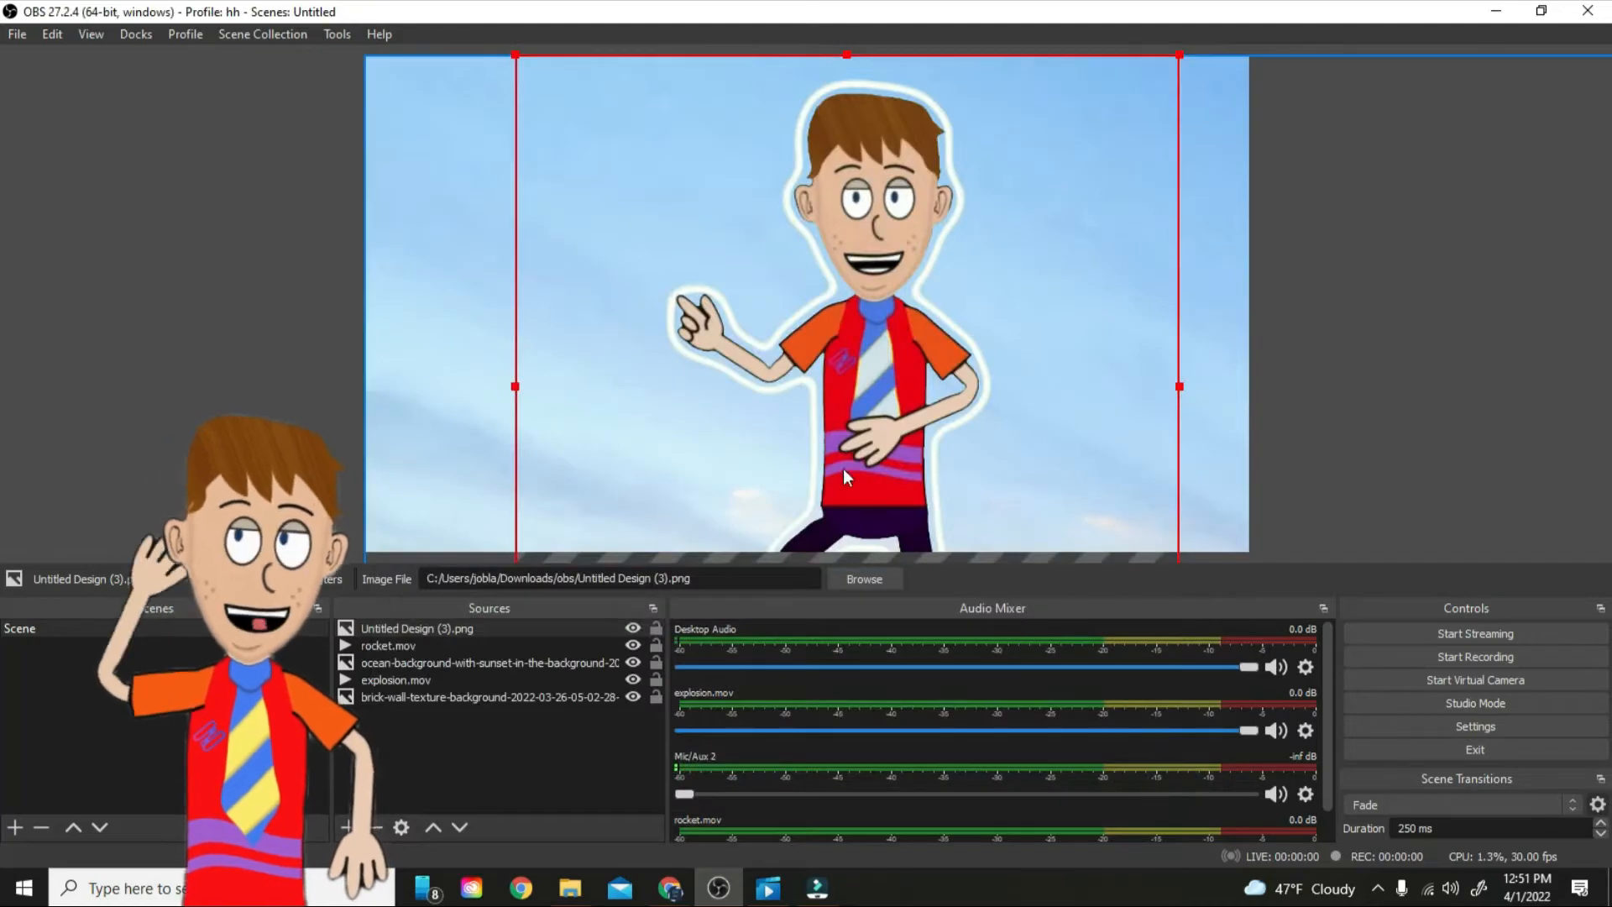
- Toggle the visibility of rocket.mov and review its media properties without changing them
left_click(633, 645)
left_click(635, 644)
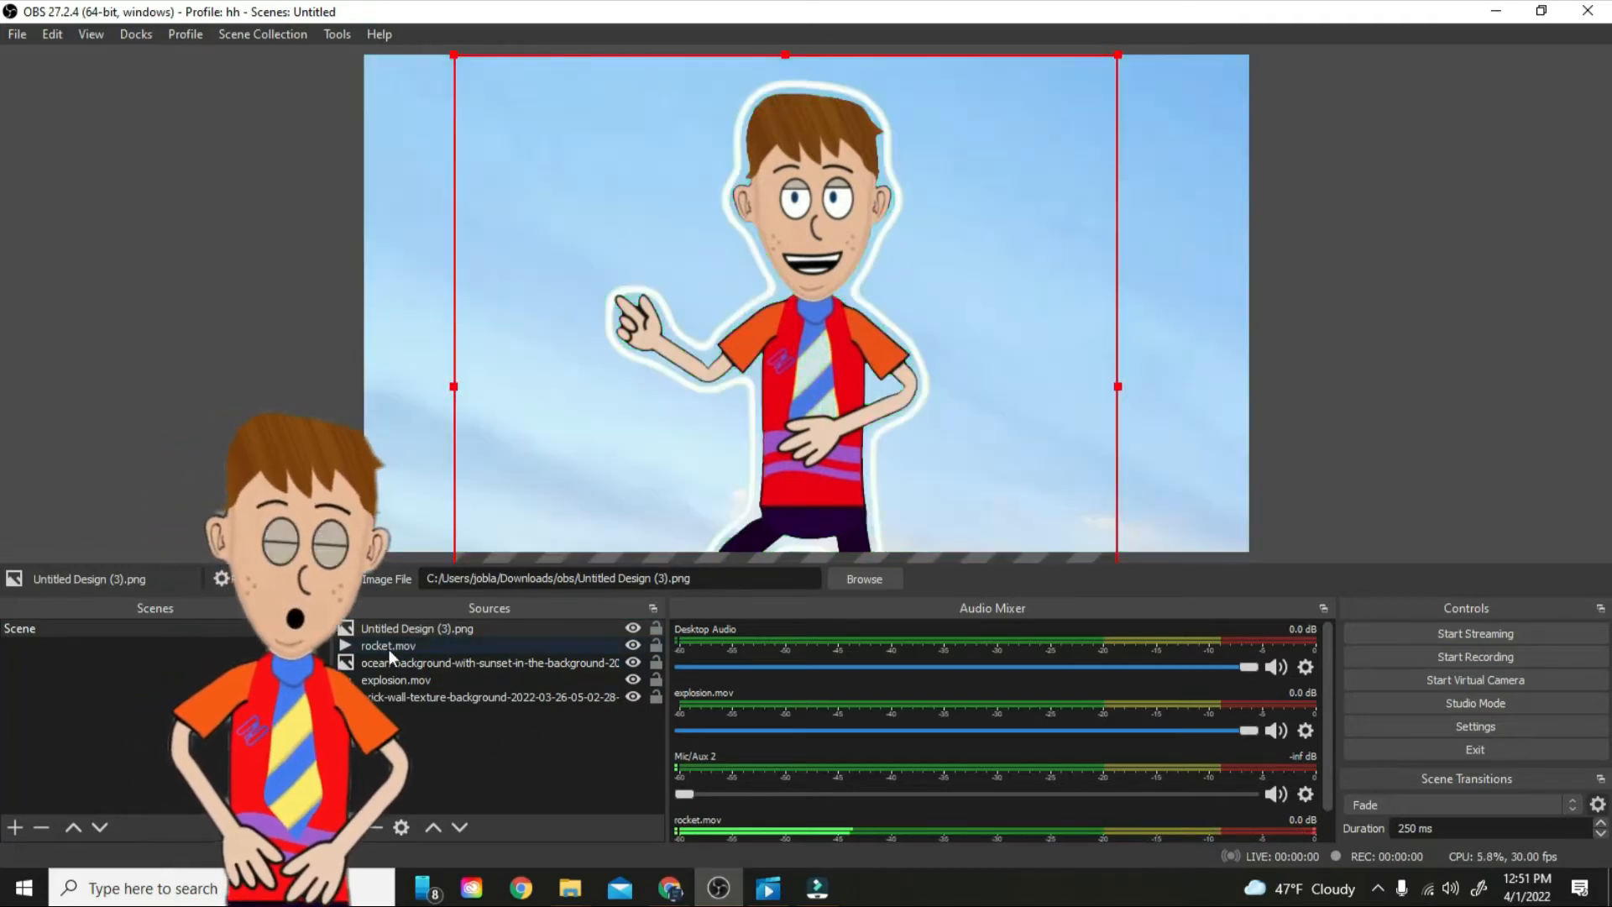
left_click(389, 646)
left_click(248, 579)
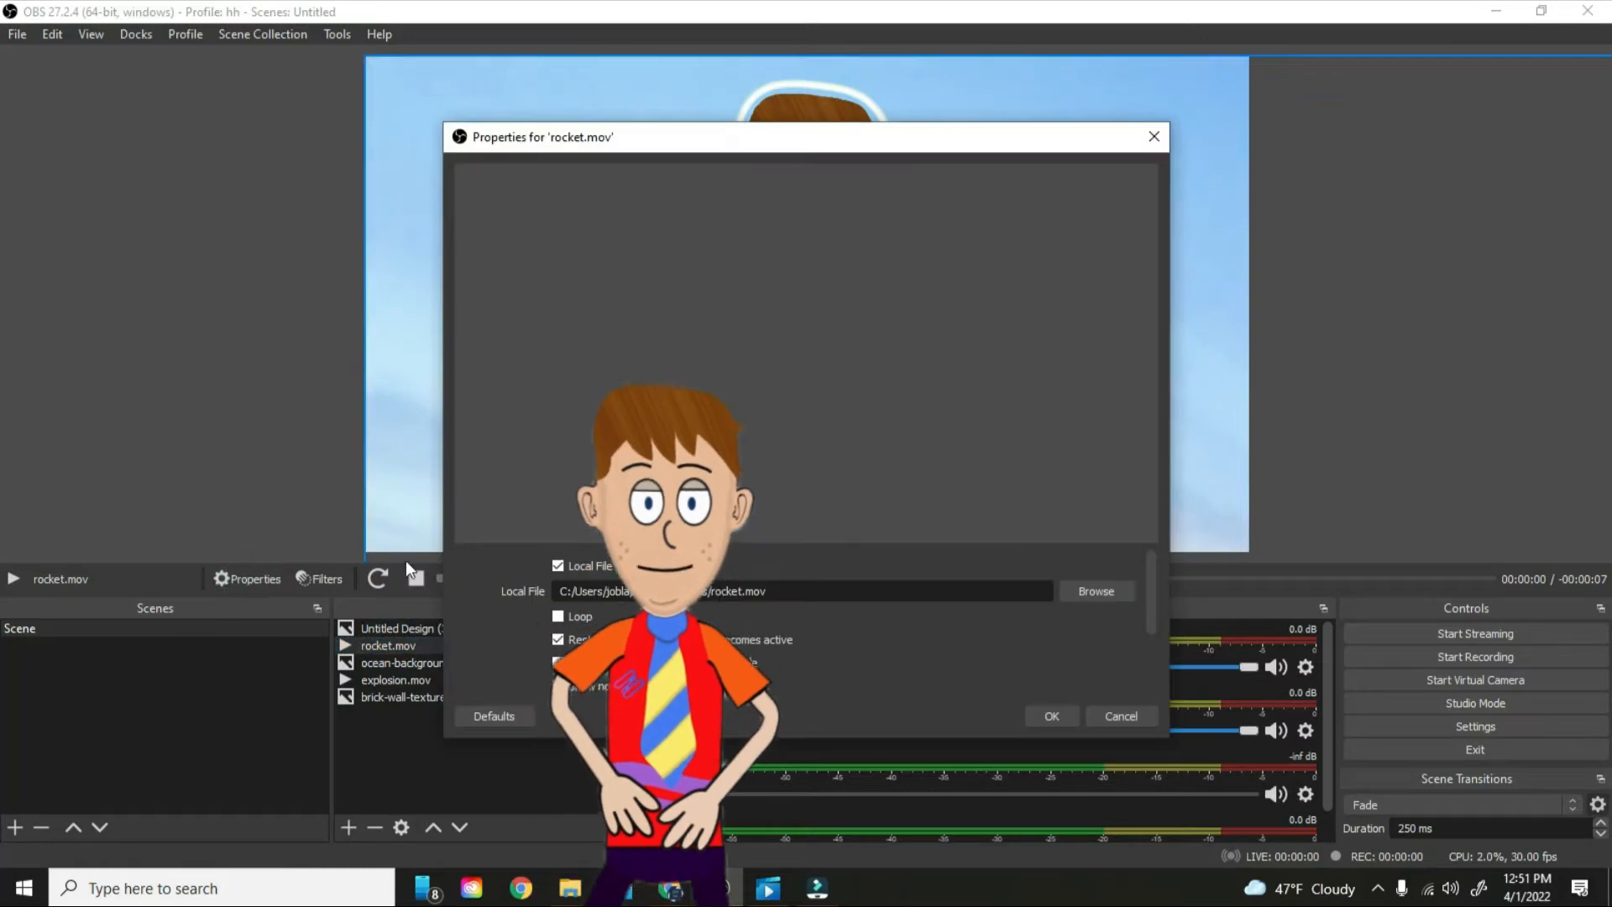
left_click(1051, 715)
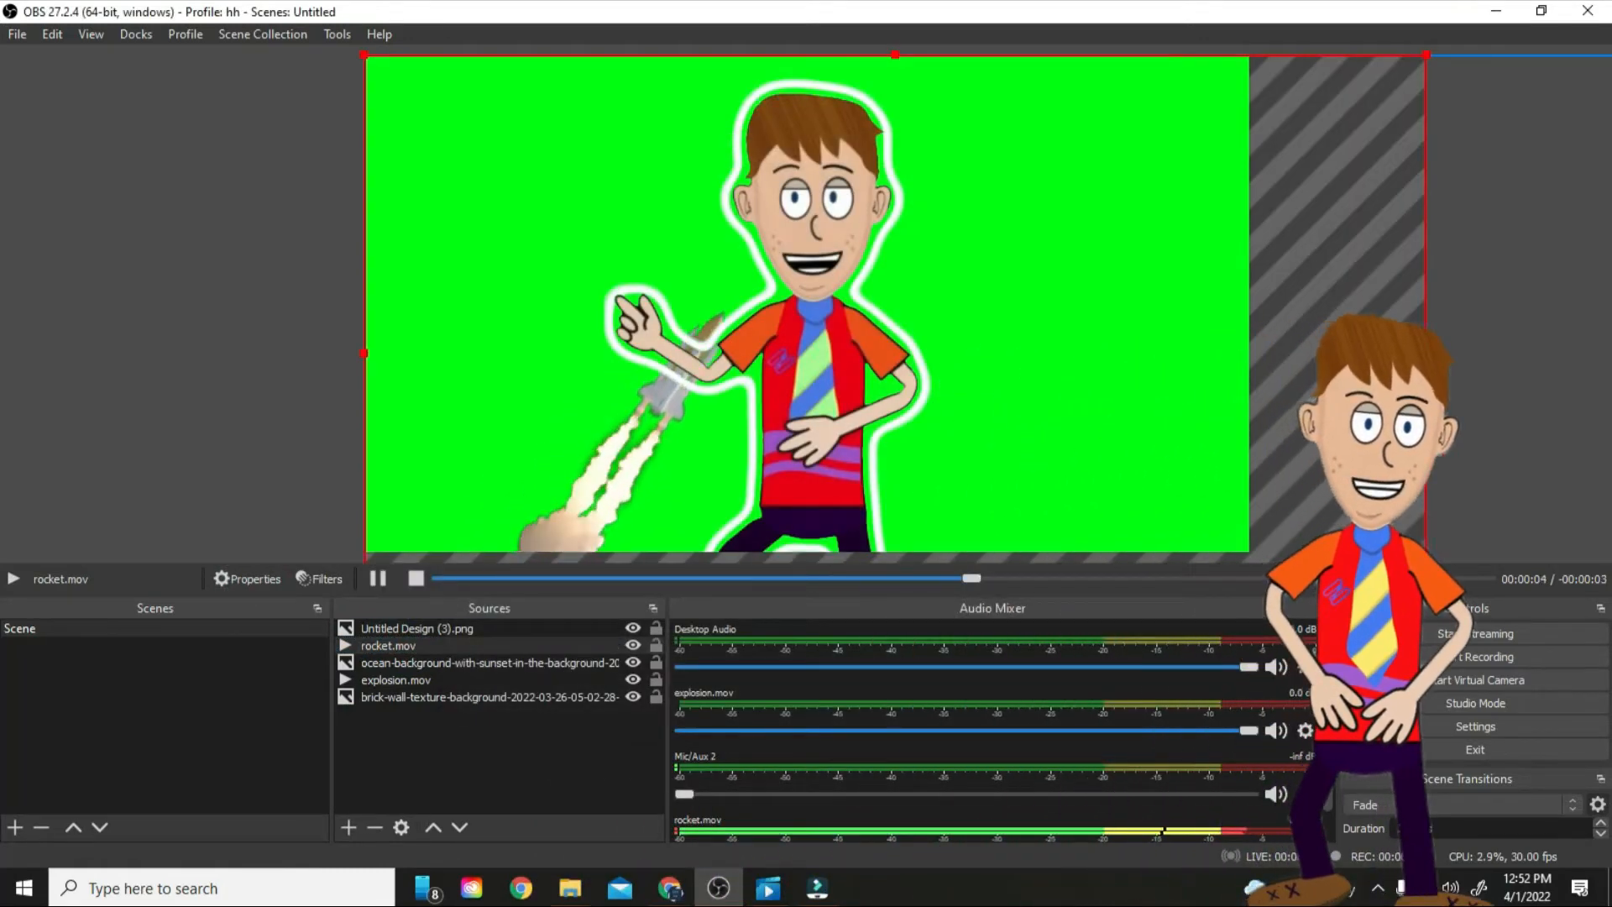
- Reposition and resize the rocket.mov video so that it exactly fills the canvas, keeping it selected
left_click_drag(1386, 361, 1209, 356)
left_click_drag(1249, 552, 971, 468)
left_click_drag(584, 245, 853, 392)
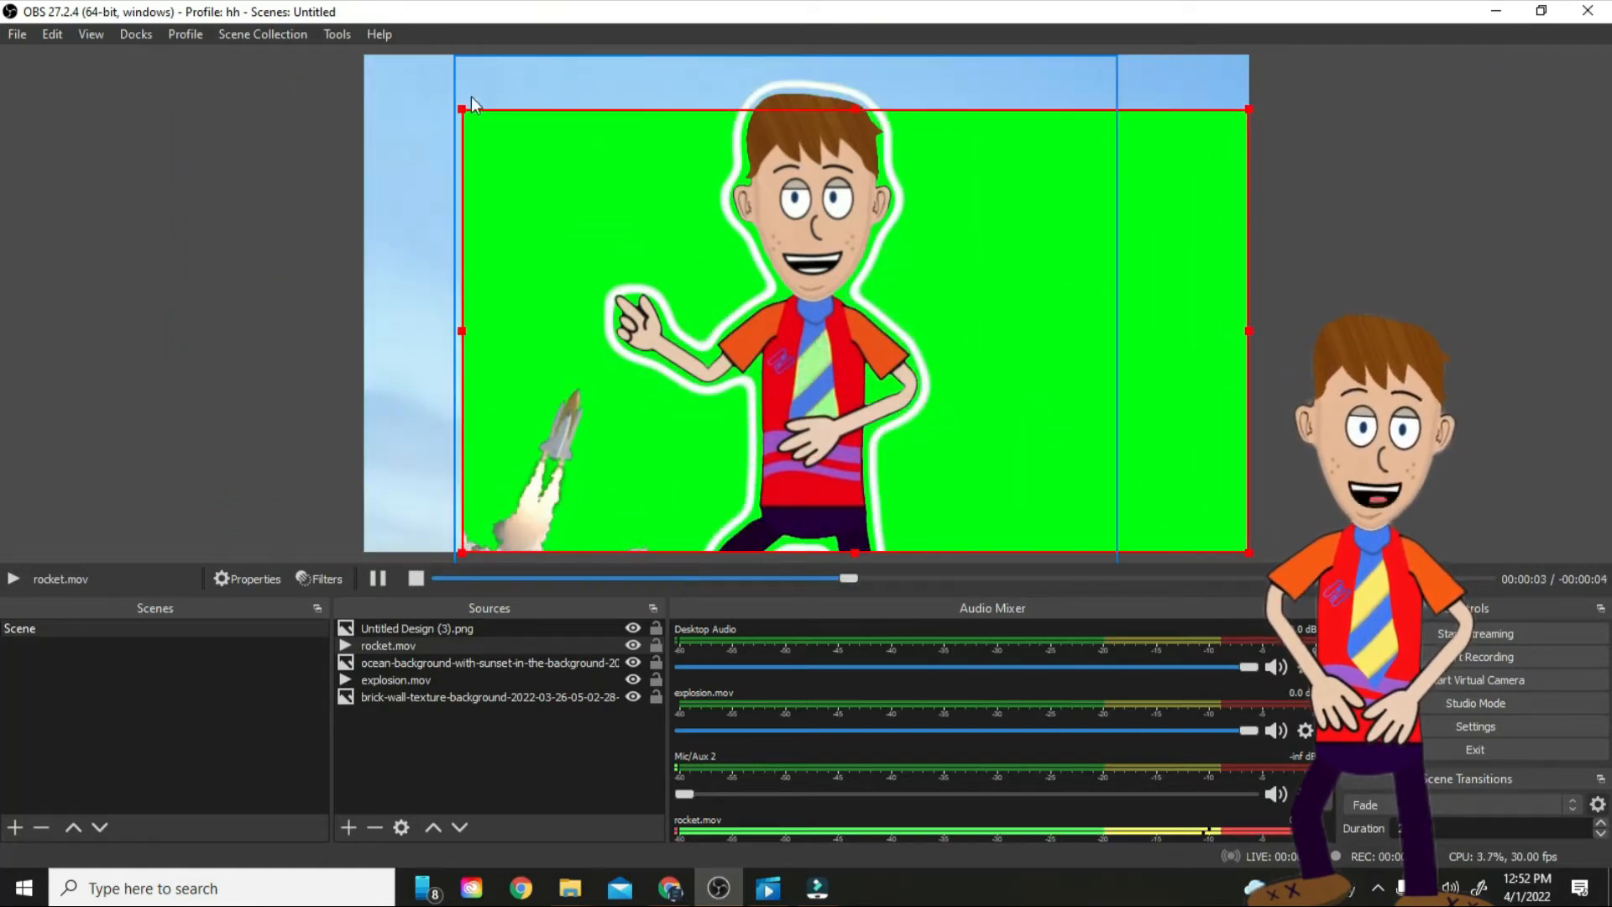
left_click_drag(462, 108, 366, 55)
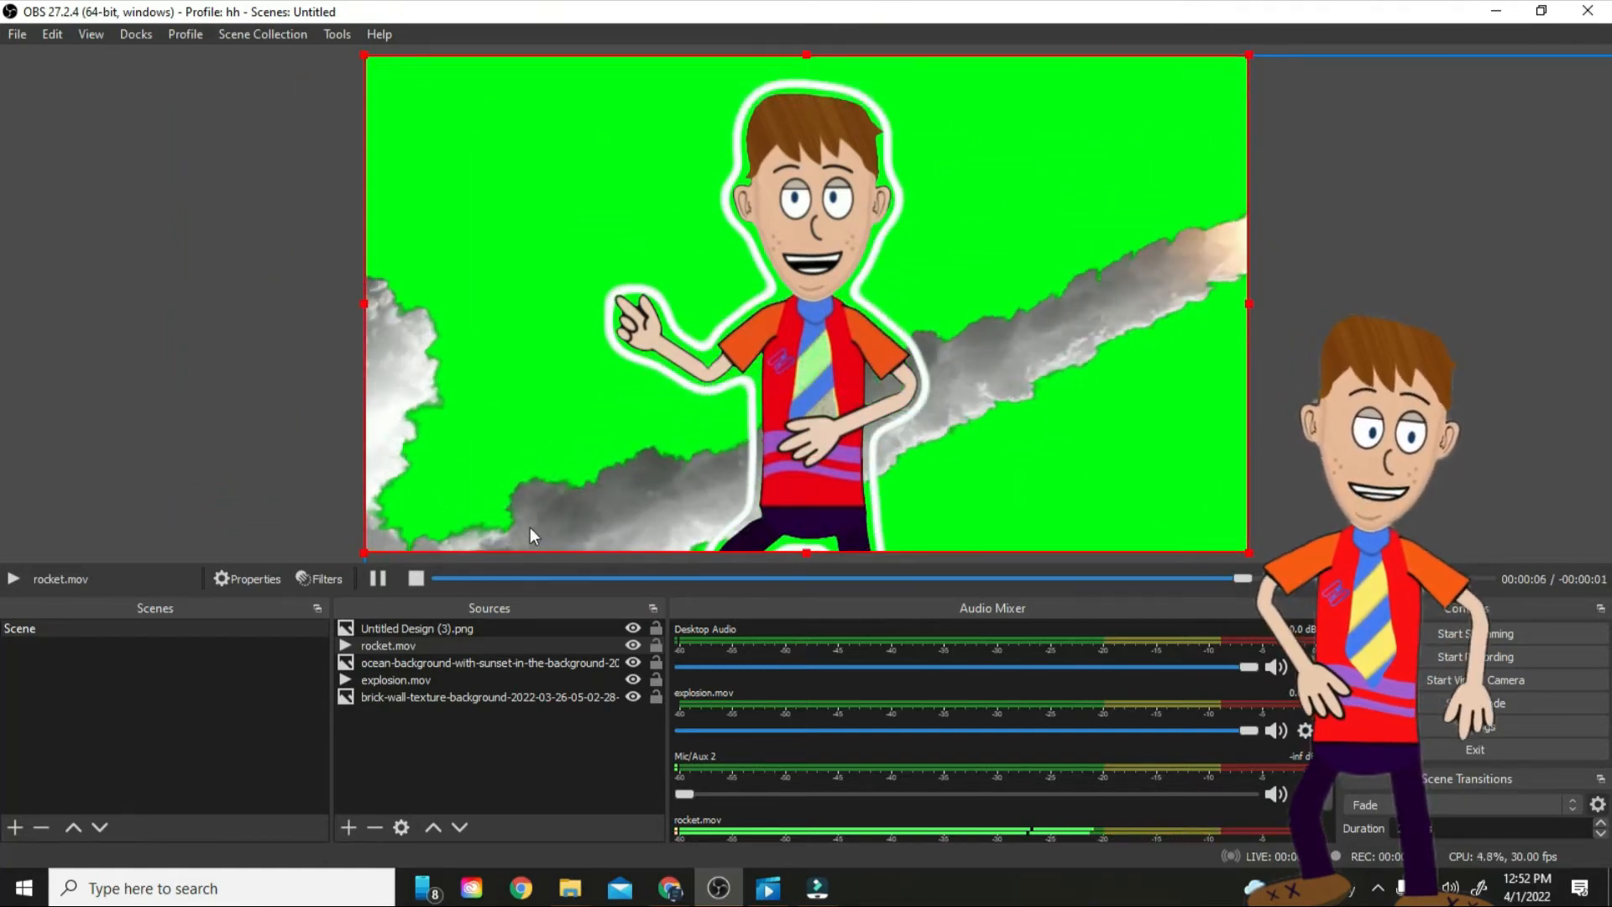
left_click(445, 642)
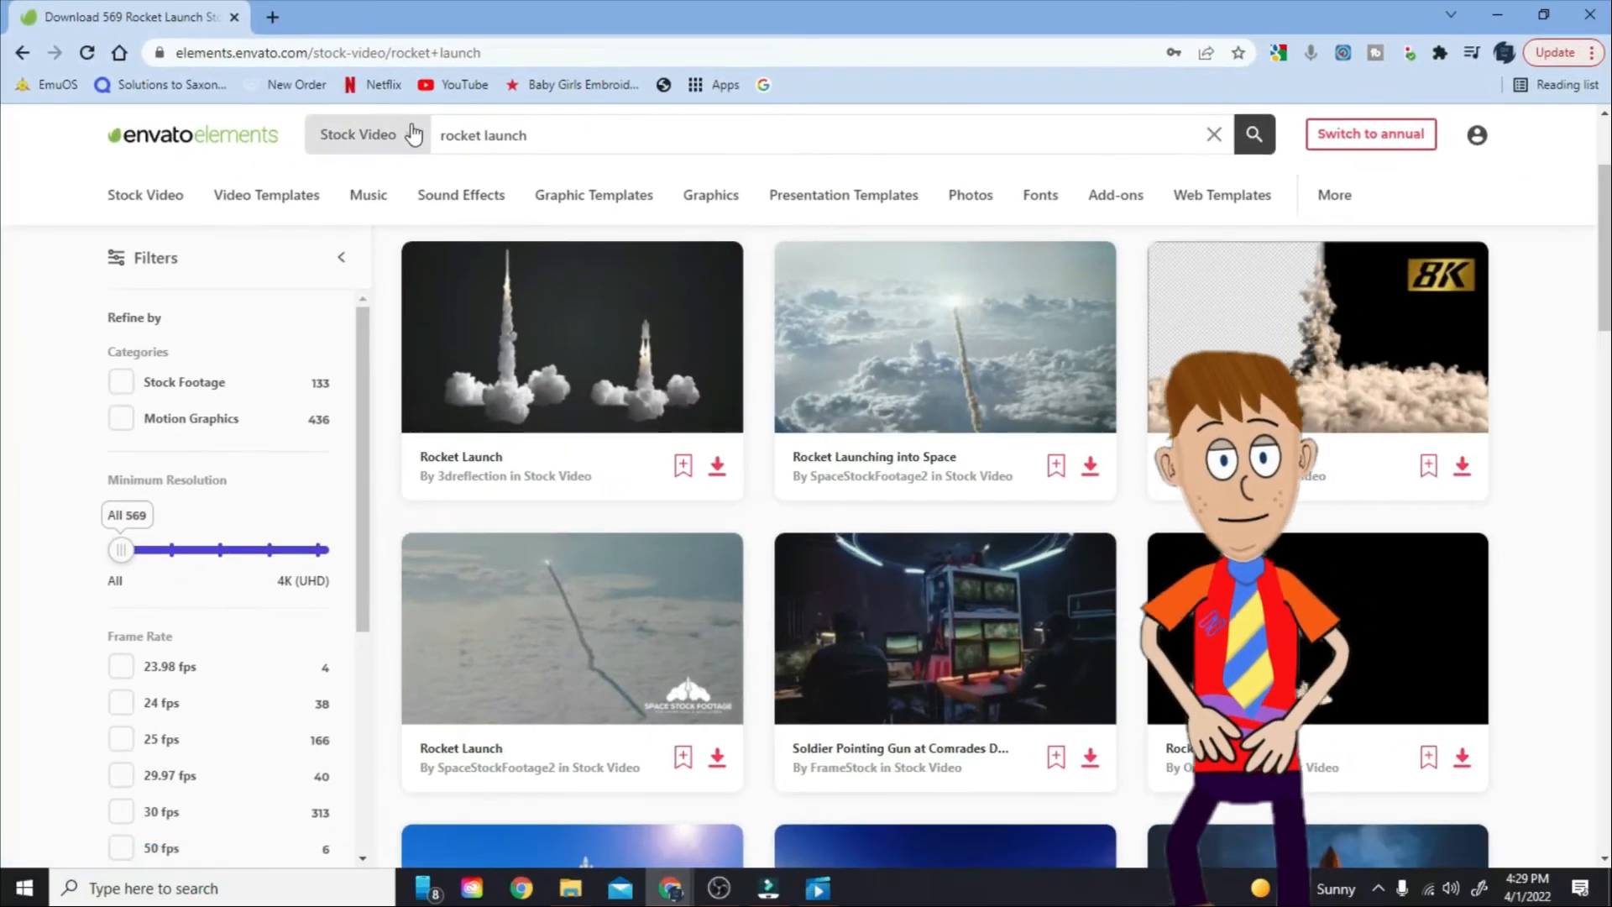
- Switch to Envato Elements in the browser and change the rocket launch search category from Stock Video to Photos
left_click(420, 144)
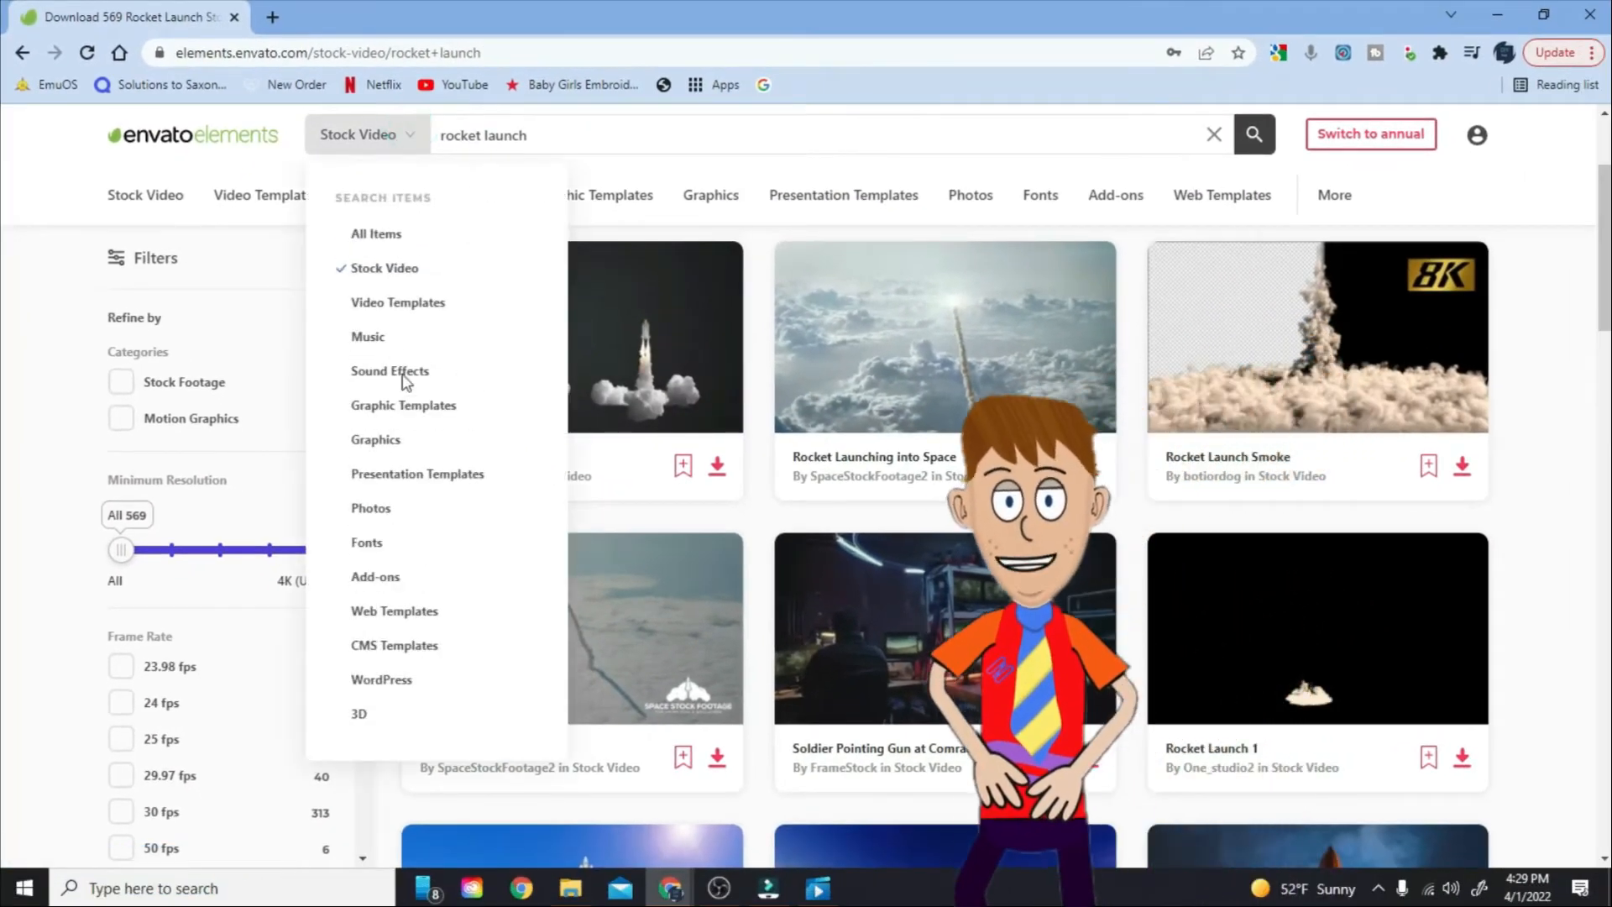
left_click(368, 510)
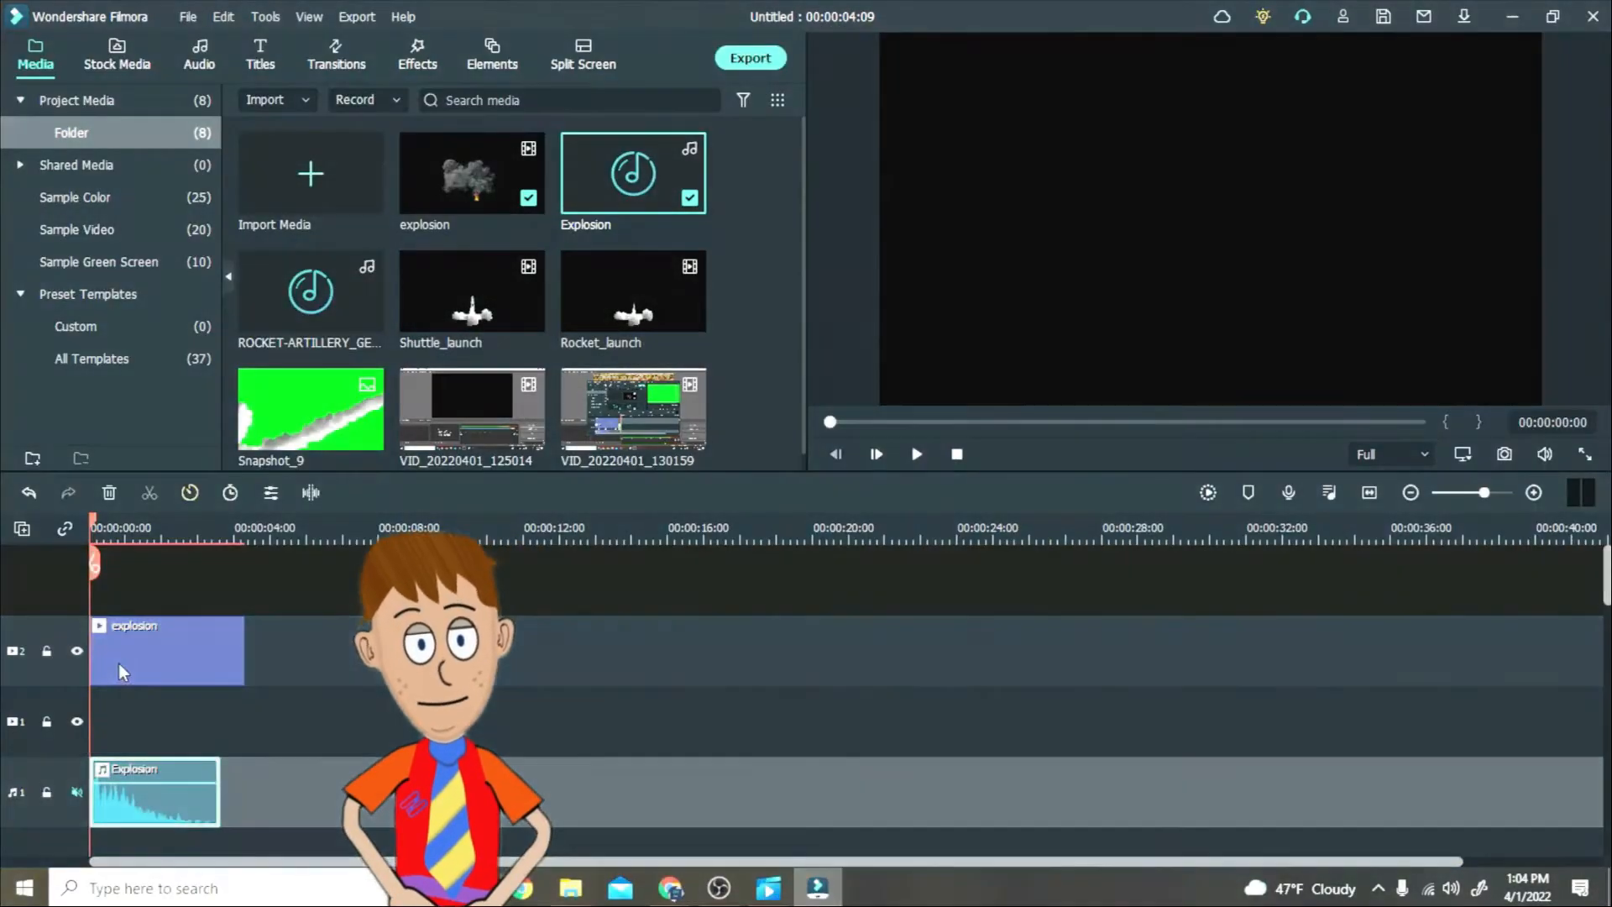
- Switch to Wondershare Filmora, move the explosion video clip down to video track 1 and play the preview
left_click_drag(109, 652, 108, 716)
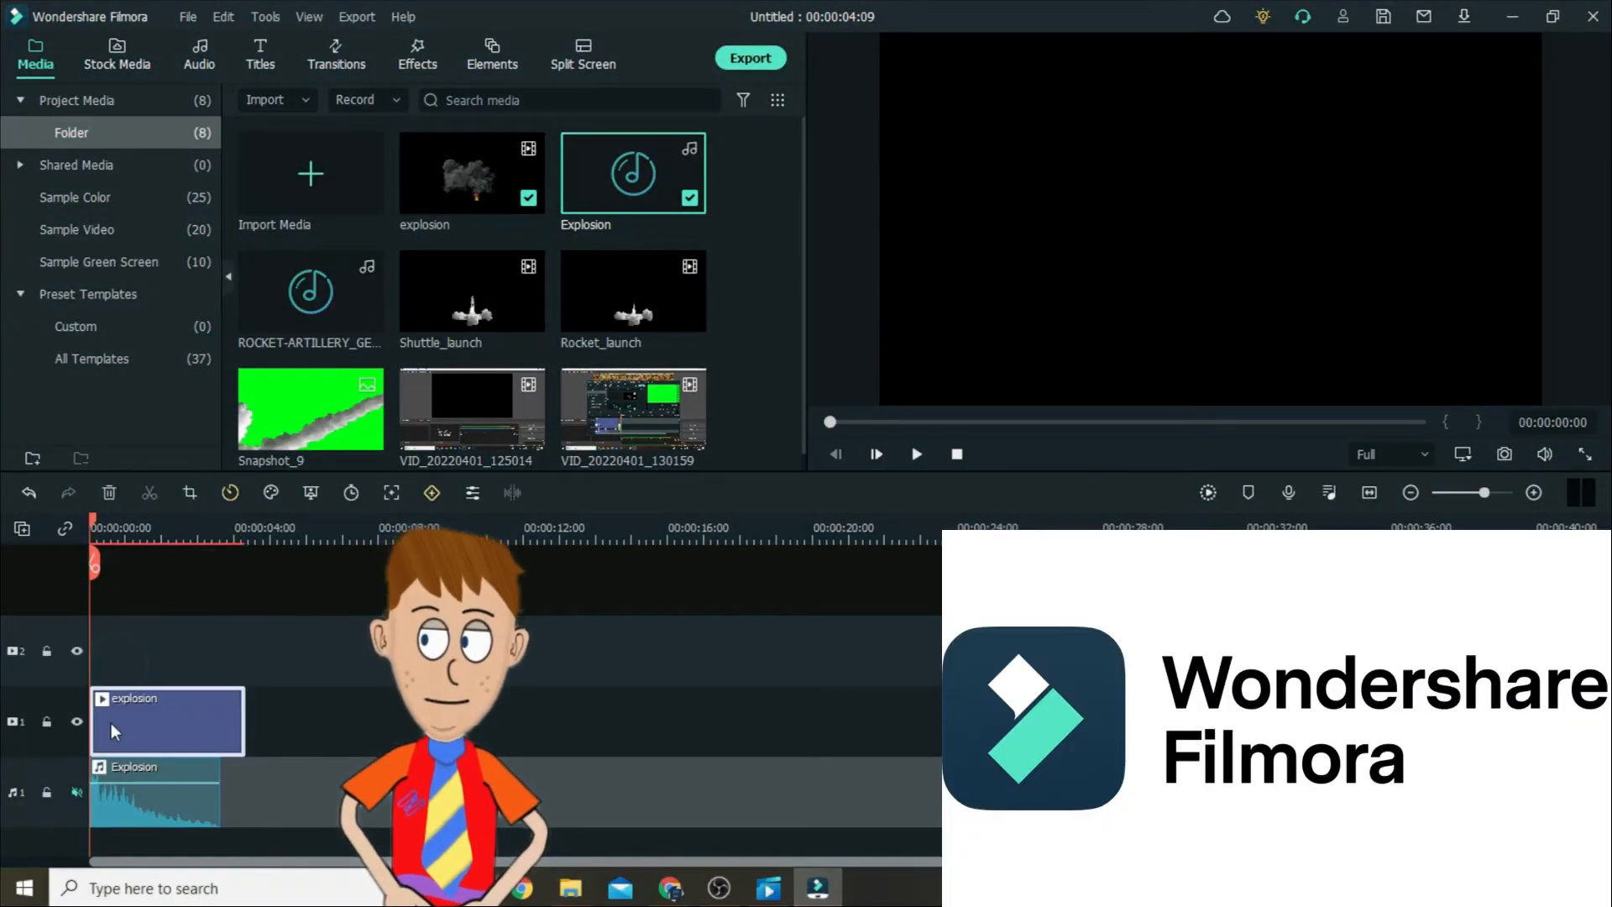
left_click(919, 455)
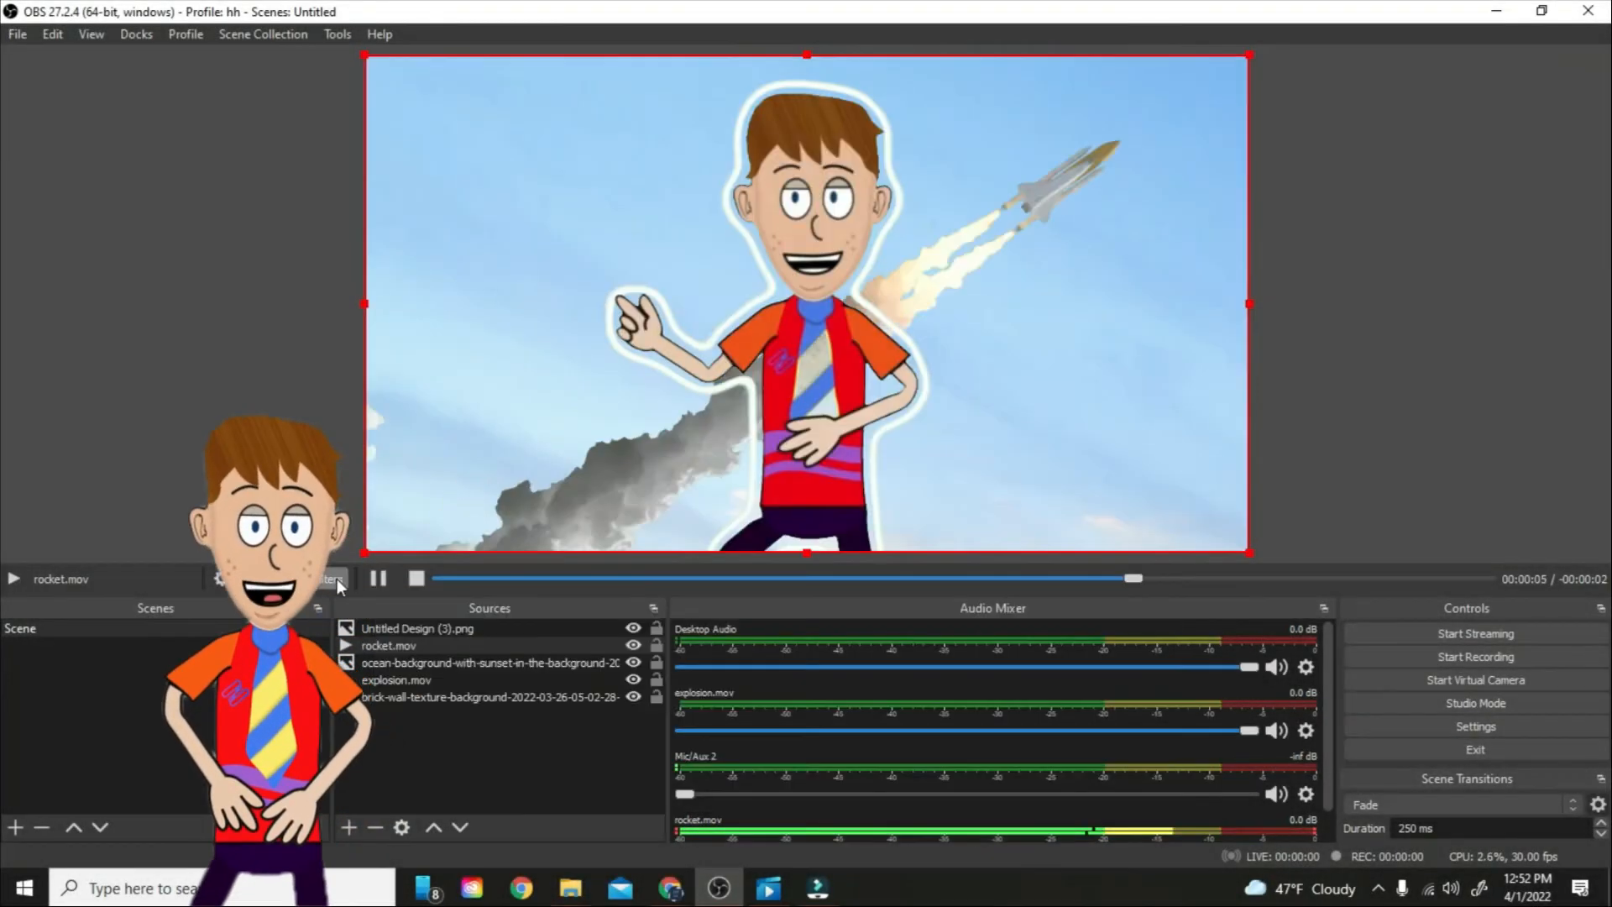
- Select explosion.mov, accept its media properties with Loop enabled and preview its playback on the canvas
left_click(586, 663)
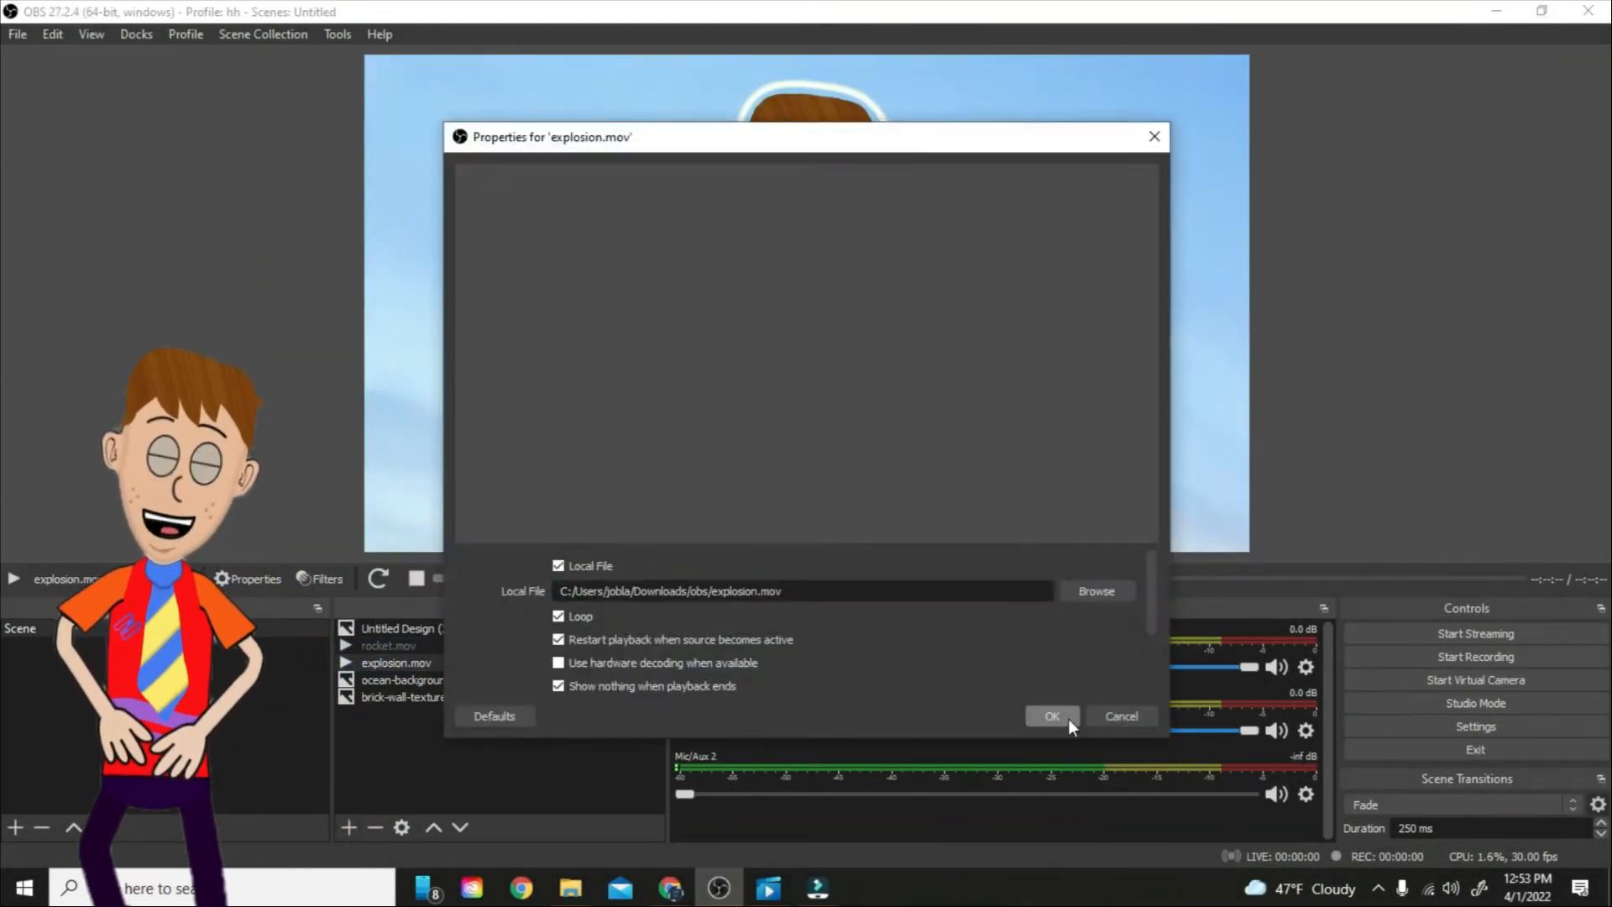
left_click(1065, 719)
left_click(395, 789)
left_click(467, 601)
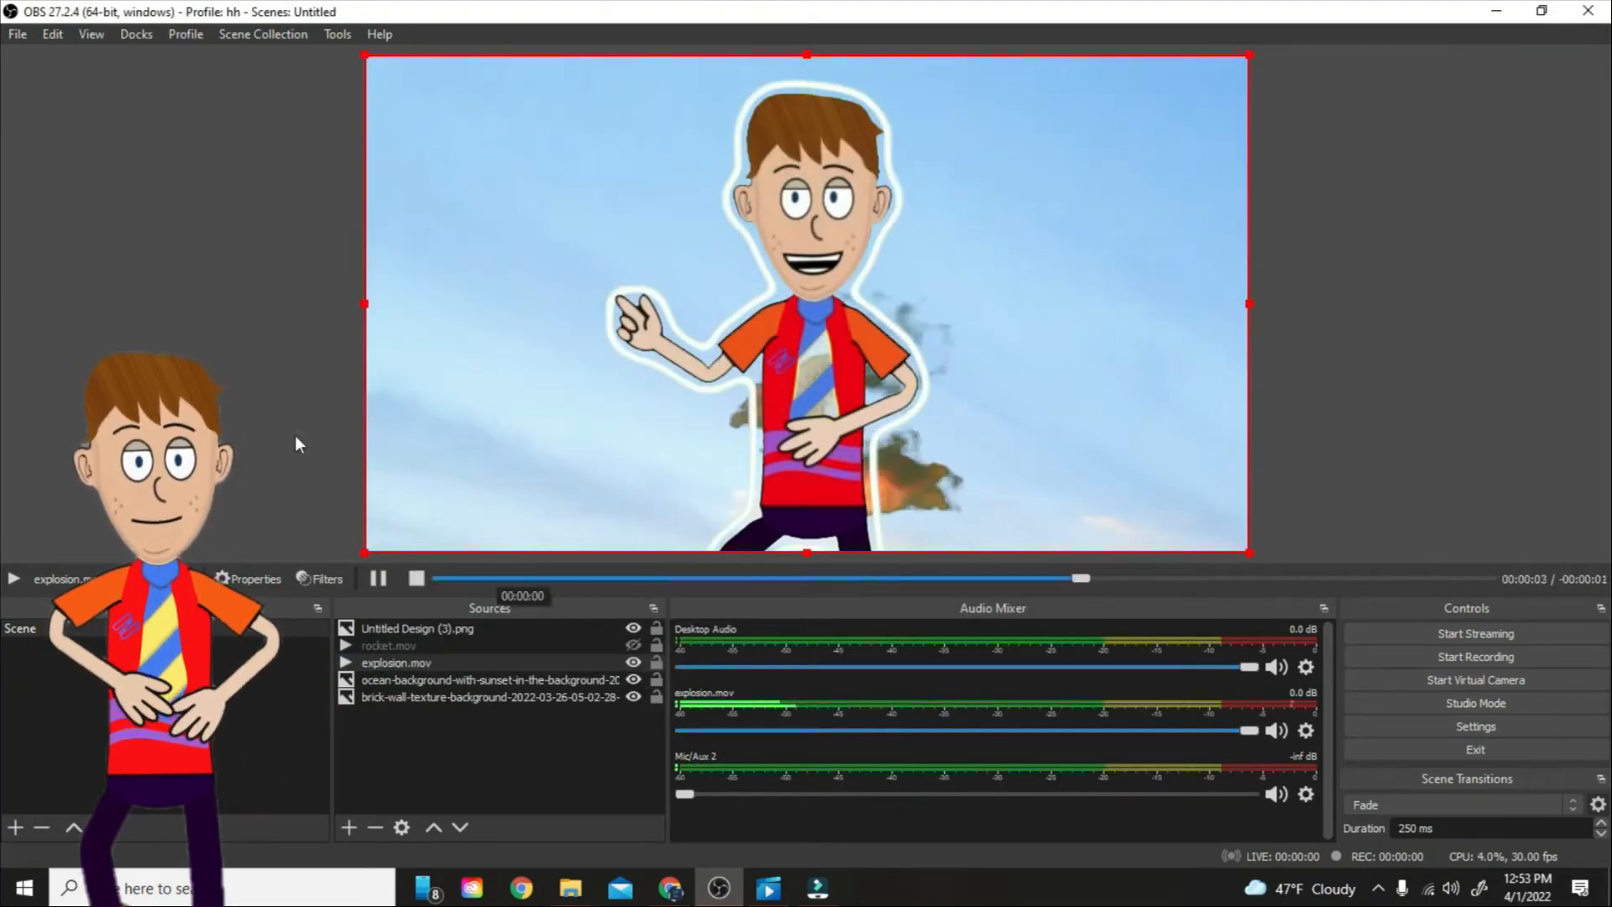
- Alternate the visibility of the ocean and brick wall backgrounds, leaving only the brick wall shown behind the character
left_click(587, 628)
left_click(588, 680)
left_click(633, 680)
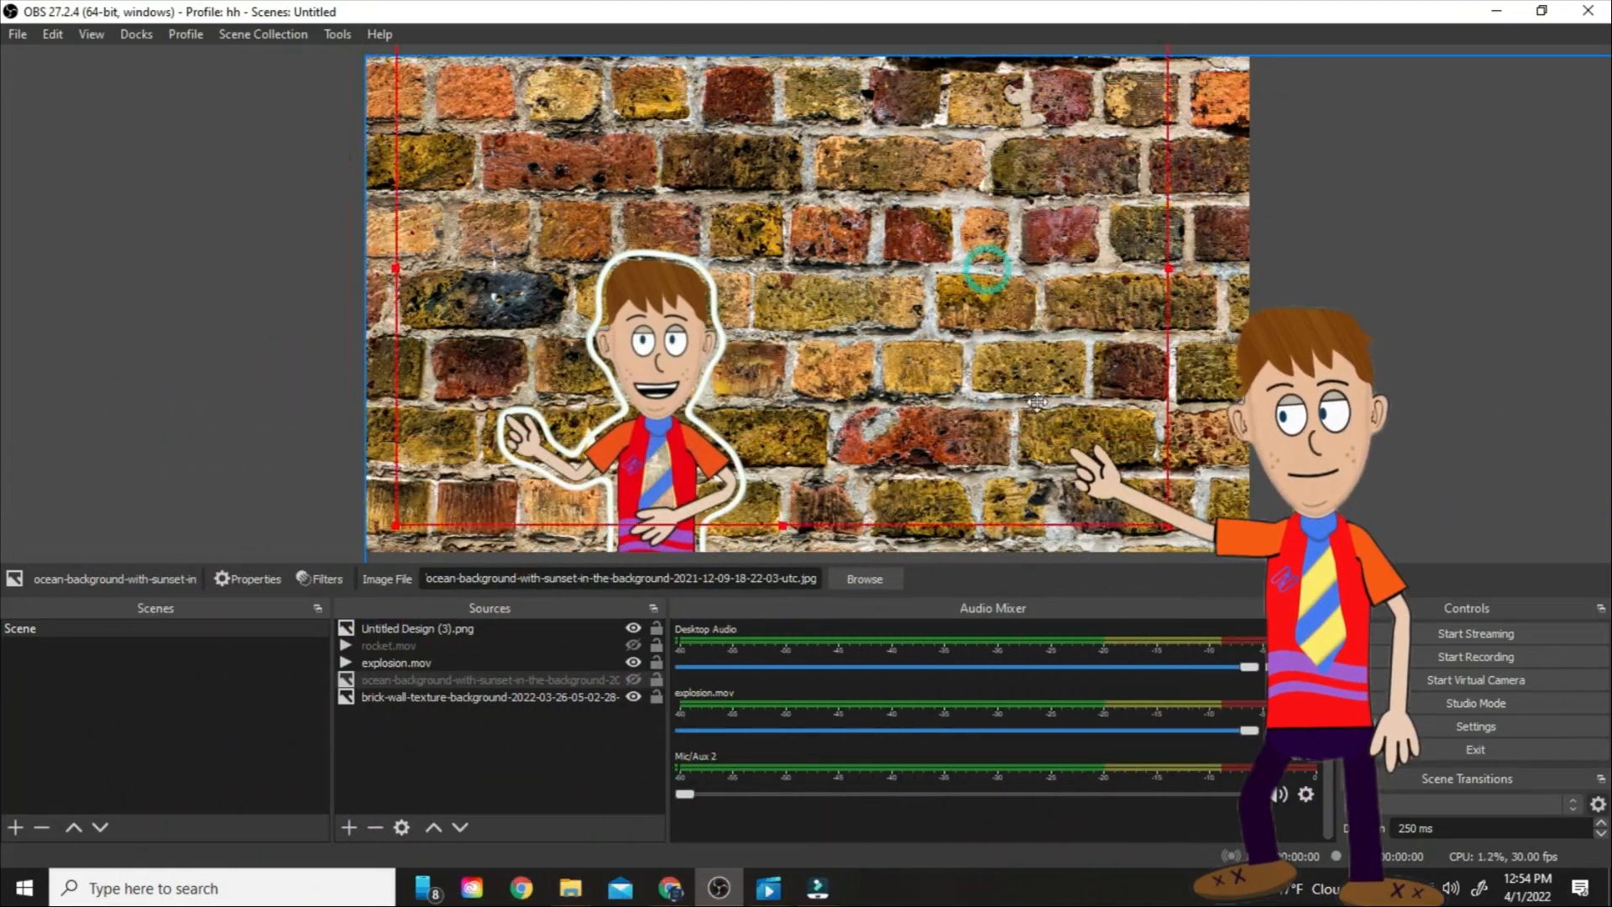
left_click(633, 697)
left_click(633, 680)
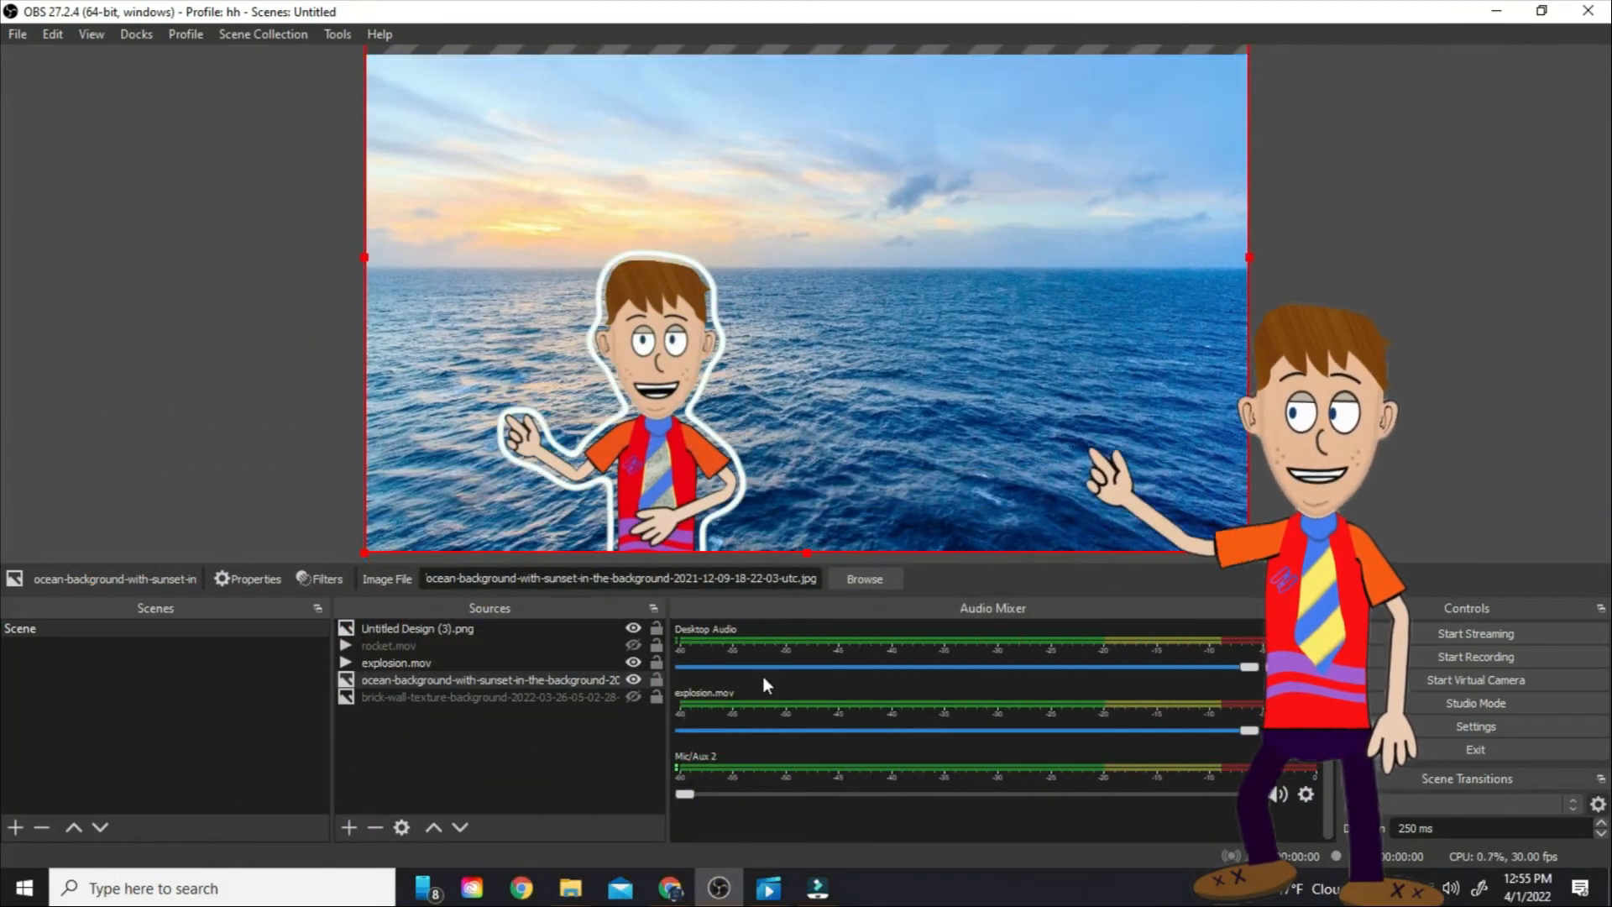
left_click(633, 681)
left_click(633, 697)
- Try resizing the brick wall background from its corner on the canvas and undo the last resize
left_click(503, 75)
left_click_drag(366, 56, 1219, 472)
key("ctrl+z")
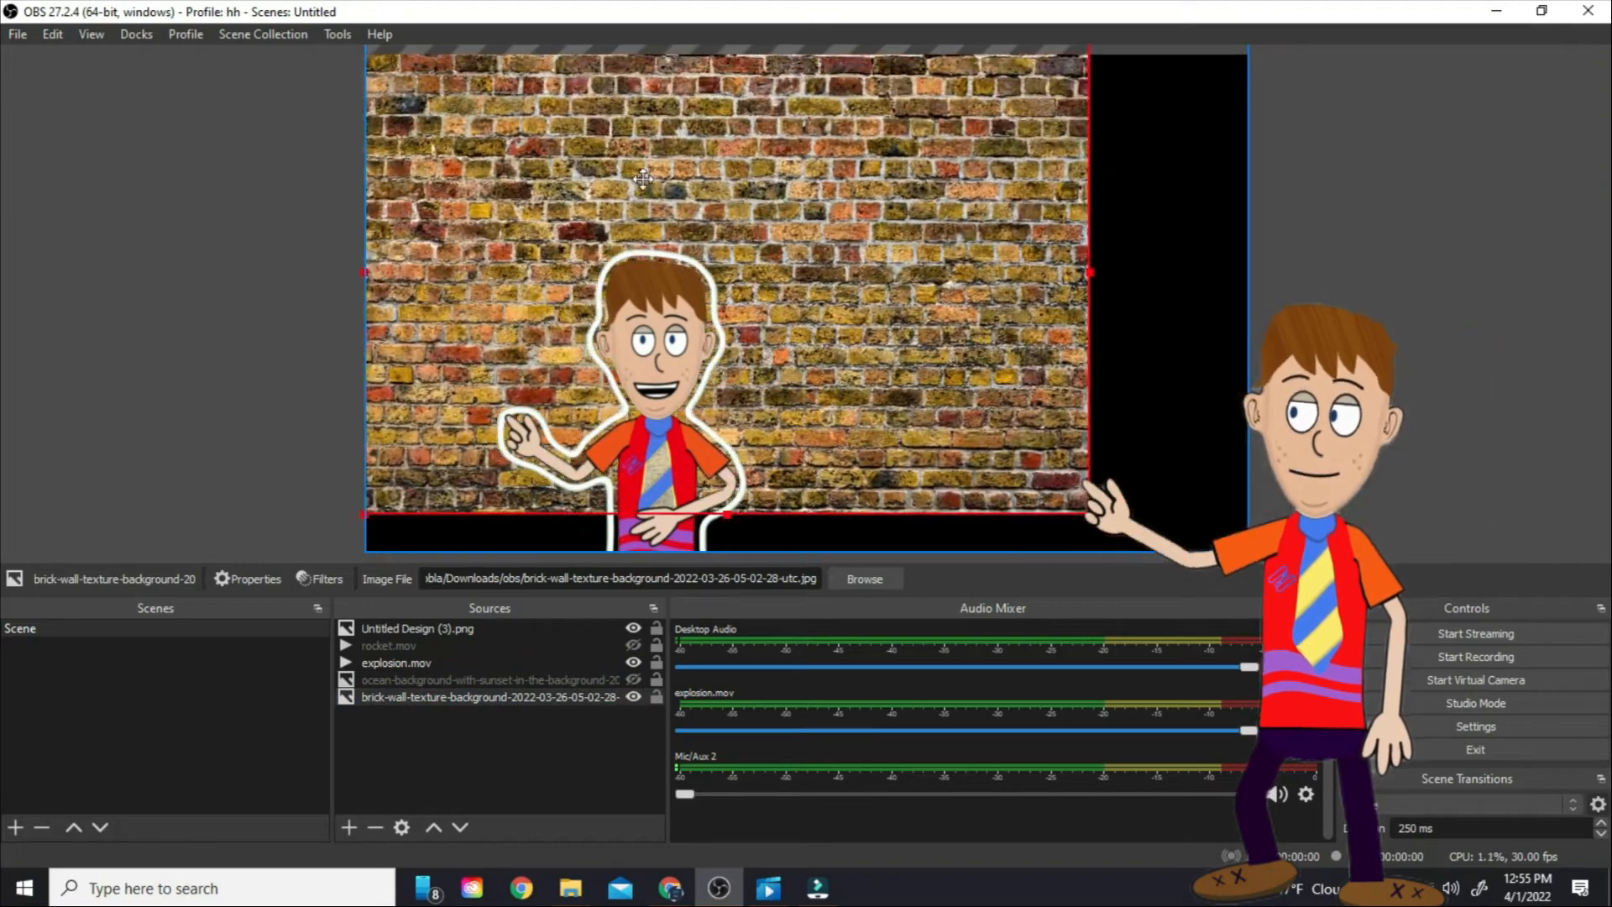
- Show the ocean background, stack explosion.mov above the character image and restart the explosion's playback
left_click(633, 680)
left_click(634, 645)
left_click_drag(418, 628, 504, 624)
left_click(450, 744)
left_click(451, 663)
left_click(634, 628)
left_click(378, 579)
- Place rocket.mov directly below the character image, make it visible and turn off Loop in its media properties
left_click_drag(504, 646, 512, 671)
left_click(633, 663)
double_click(529, 663)
left_click(554, 615)
left_click(1140, 715)
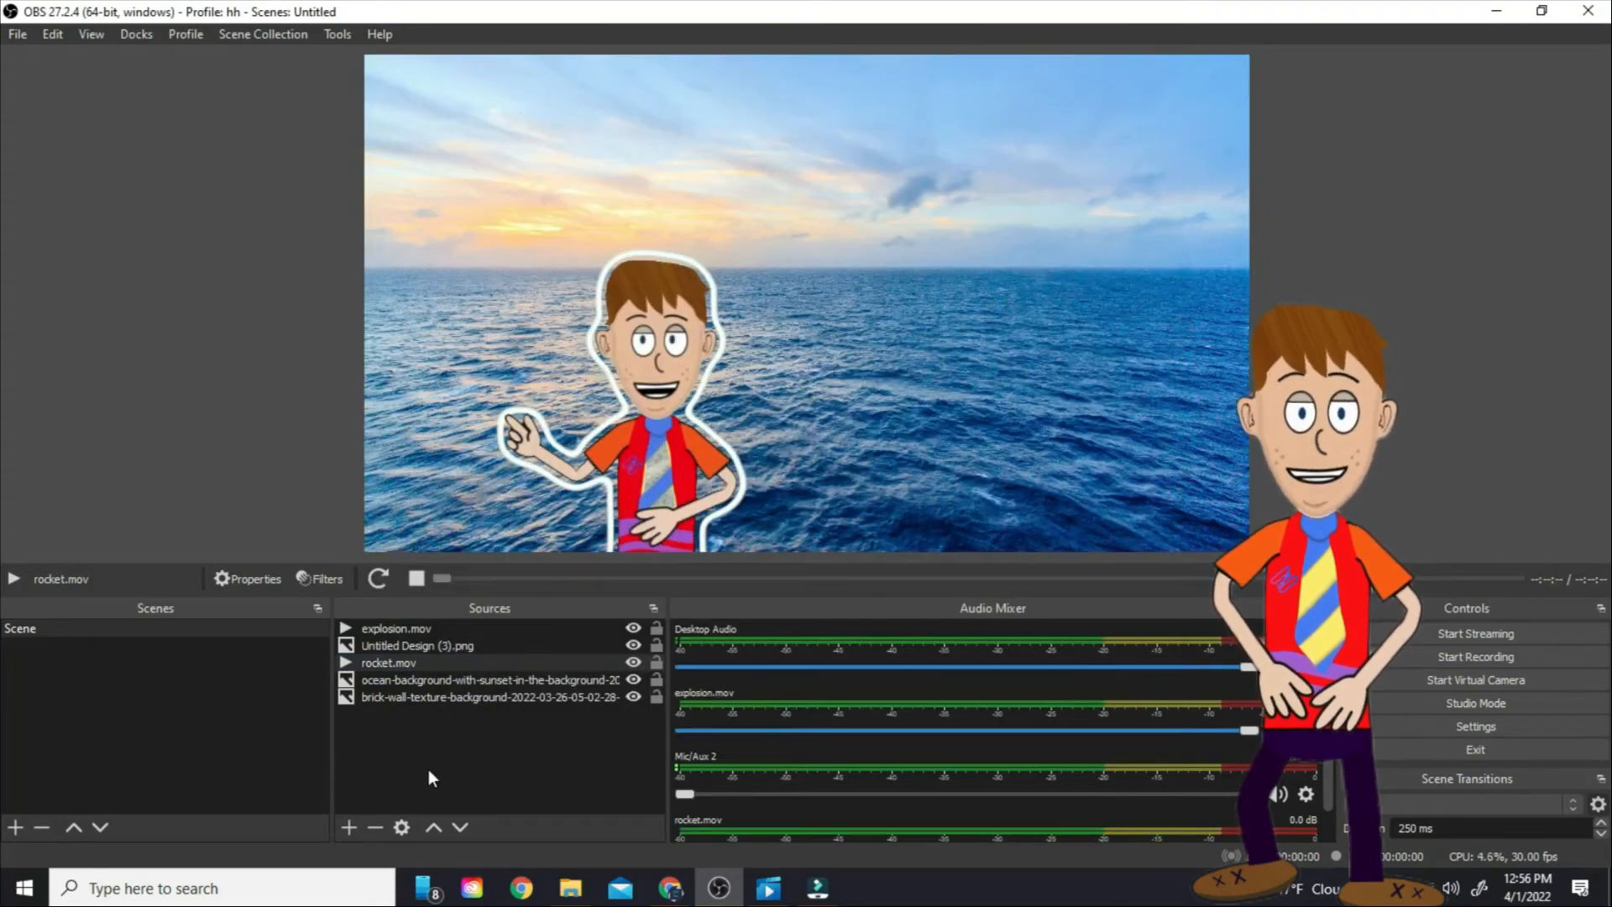
- Assign numpad 1 as the hotkey for showing explosion.mov in the OBS settings
left_click(1048, 330)
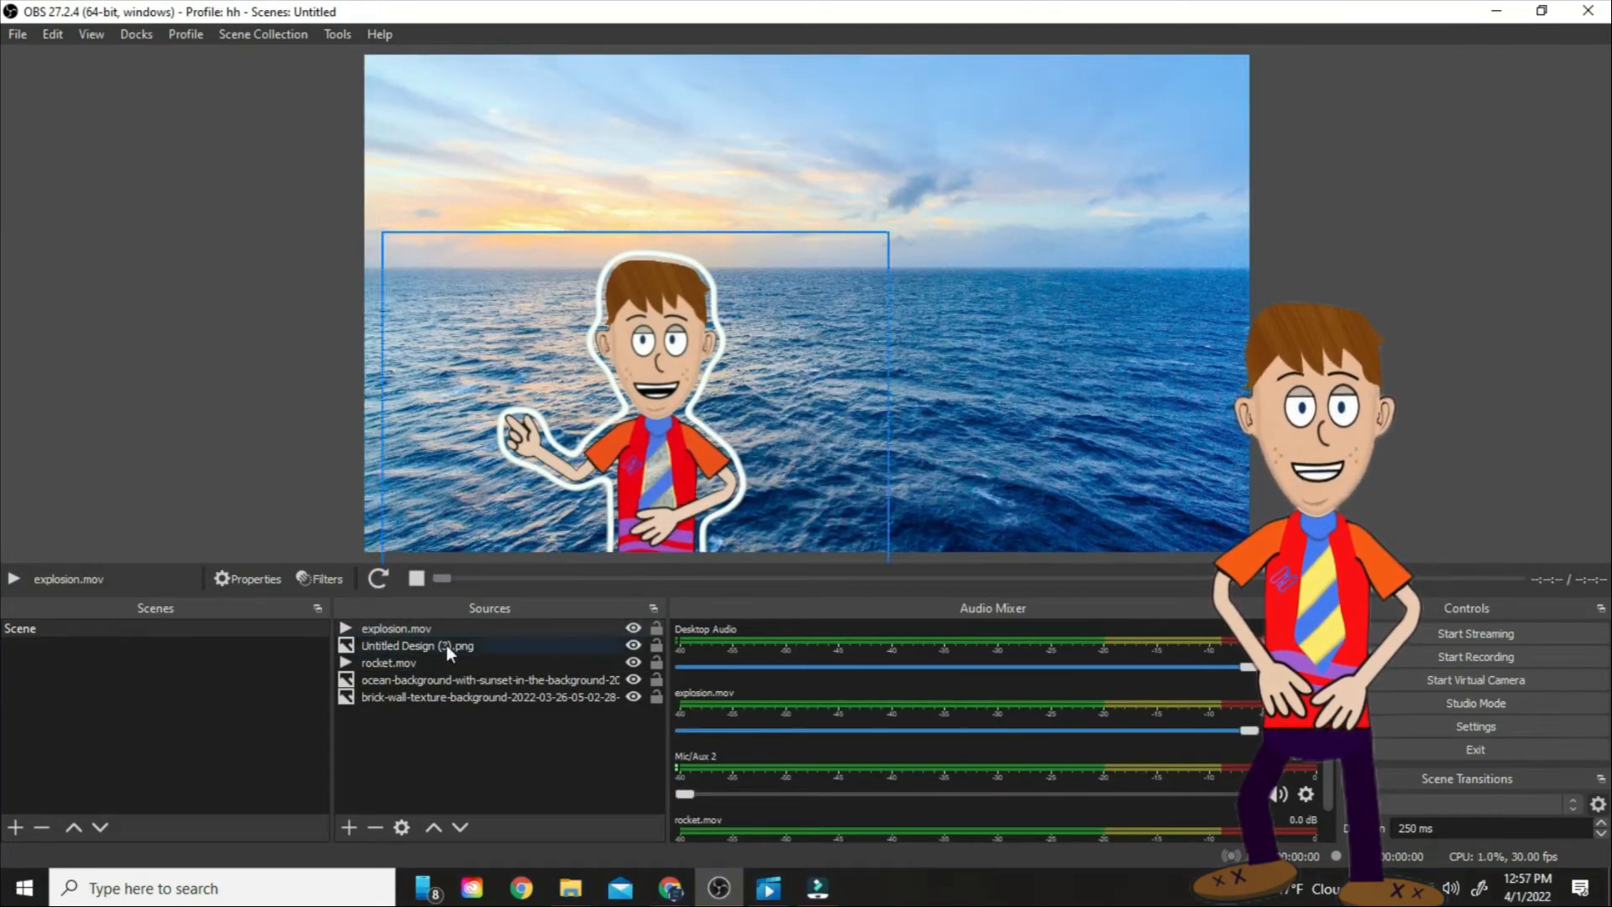
left_click(1471, 727)
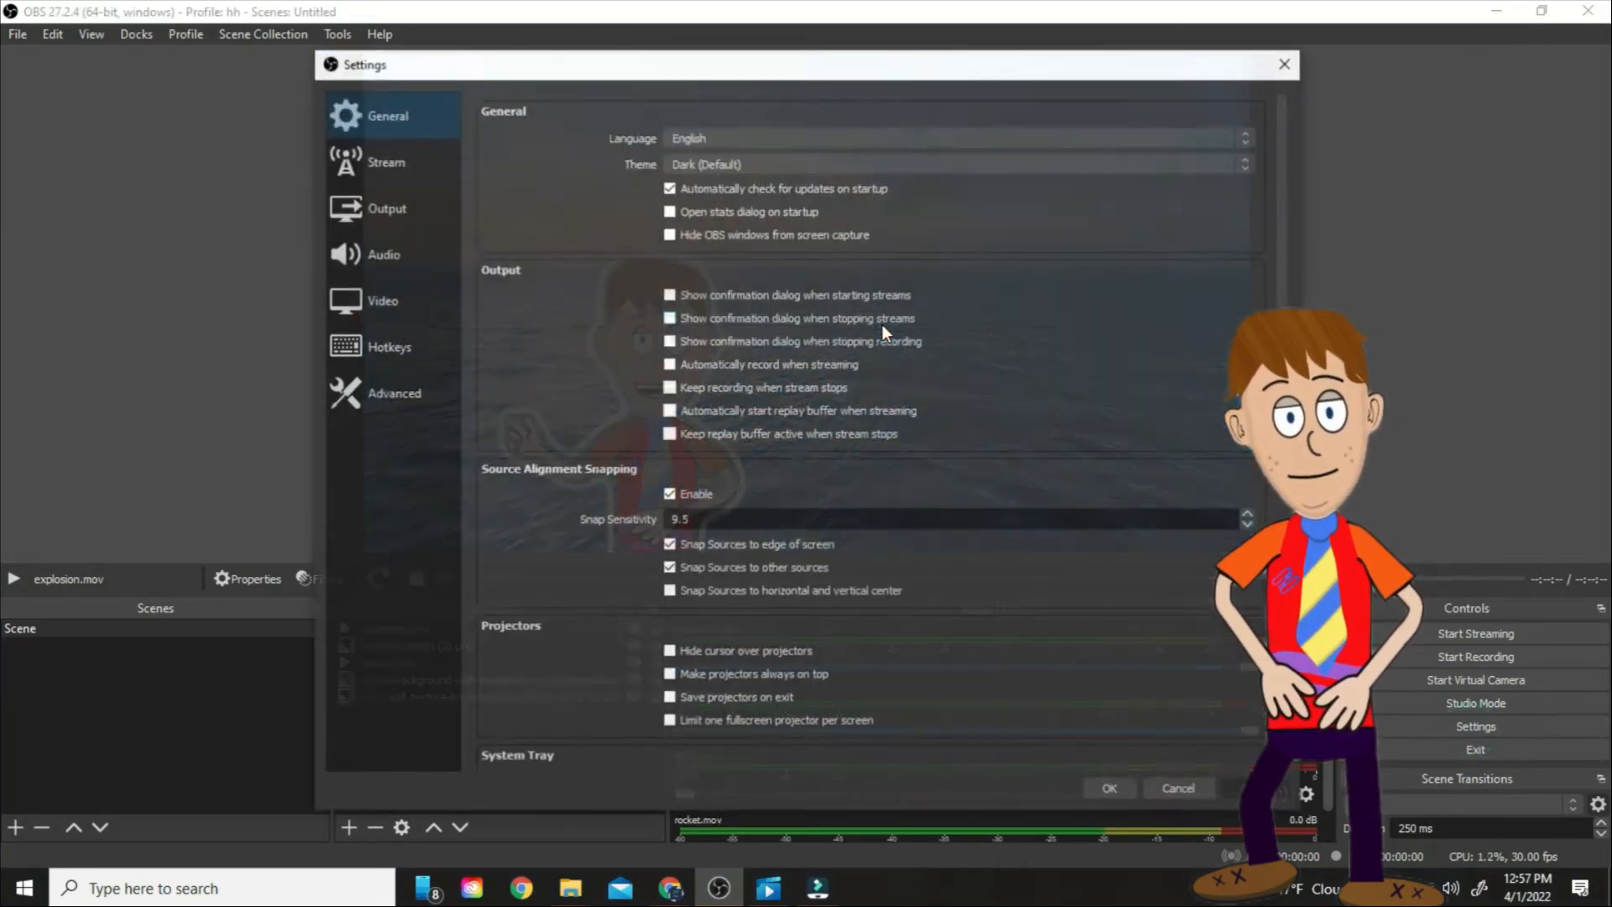
left_click(422, 346)
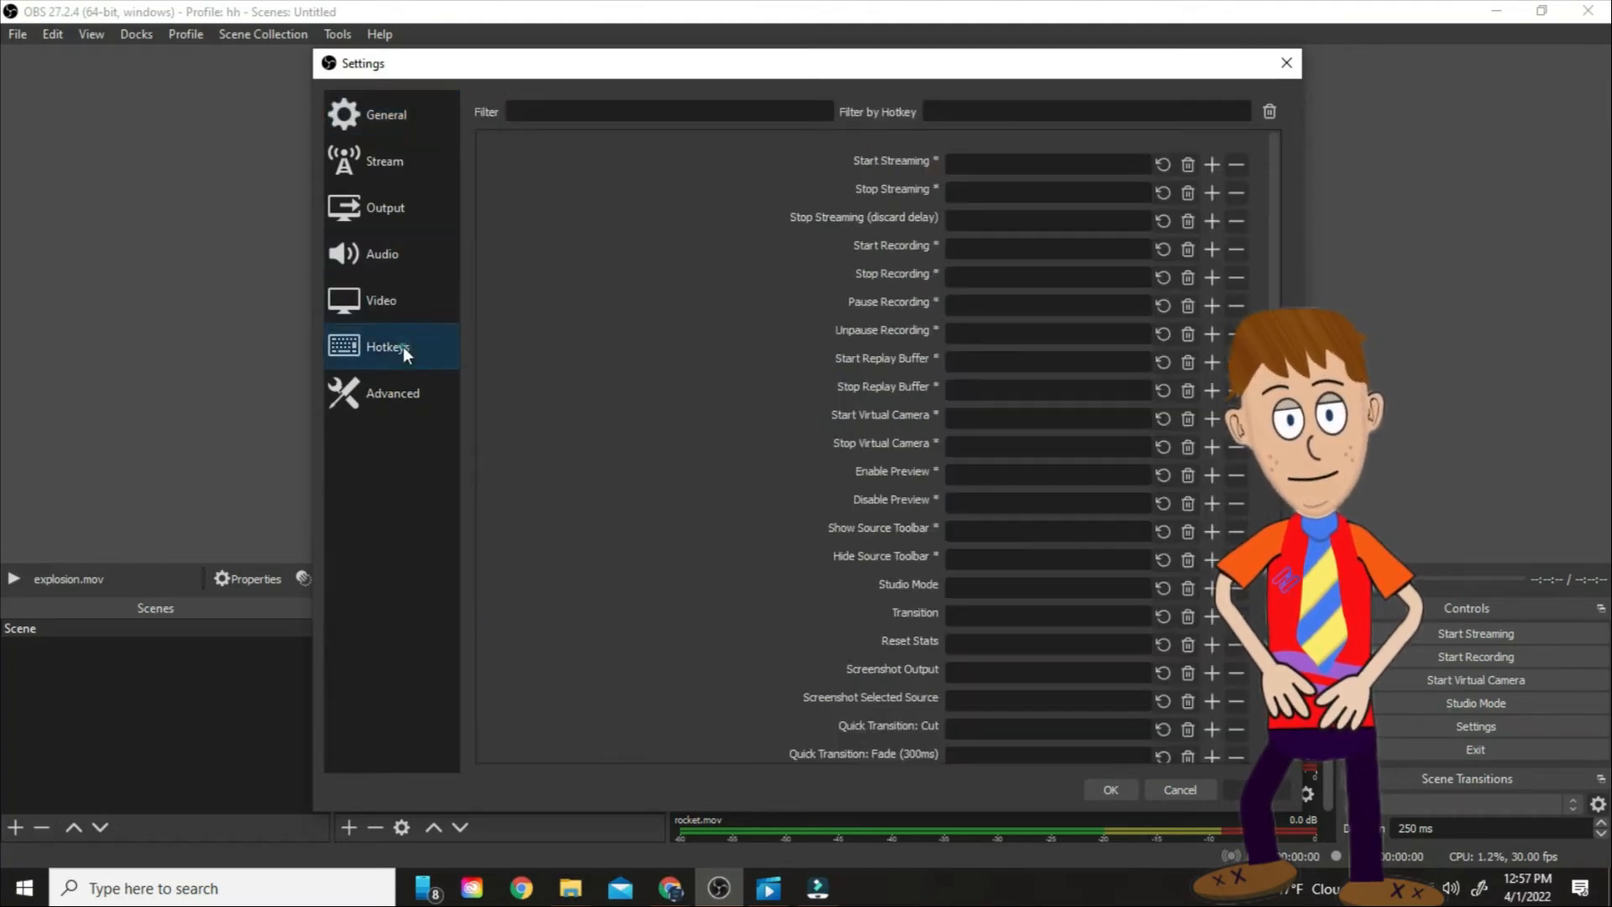
scroll(1041, 319, "down", 6)
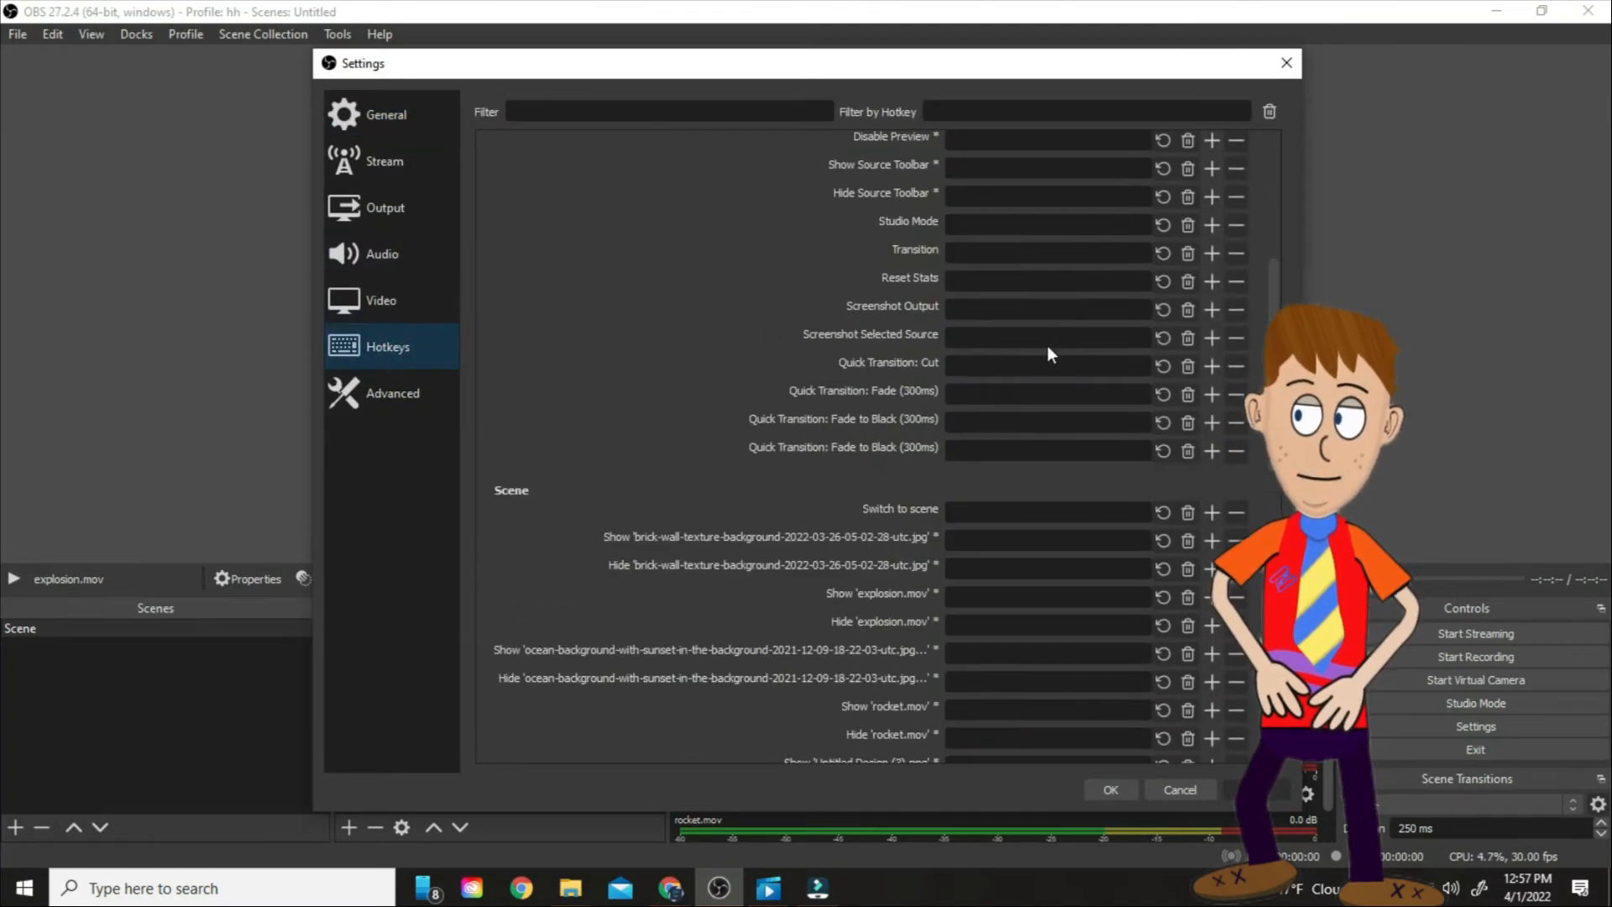
scroll(1047, 347, "down", 4)
scroll(1046, 345, "up", 1)
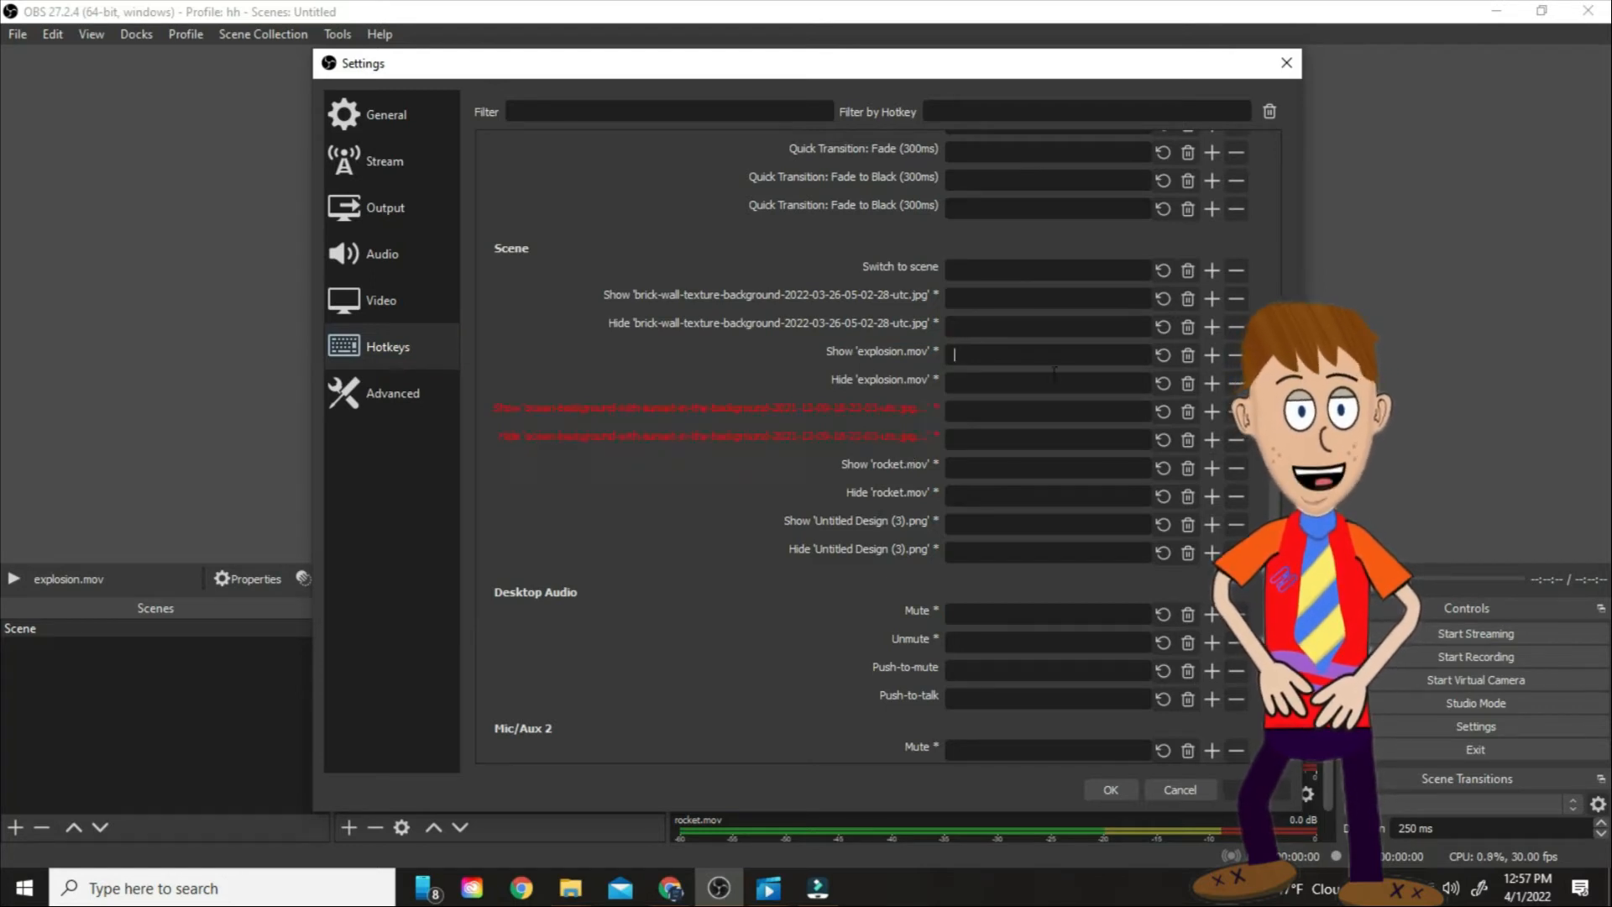
left_click(994, 354)
key("KP_1")
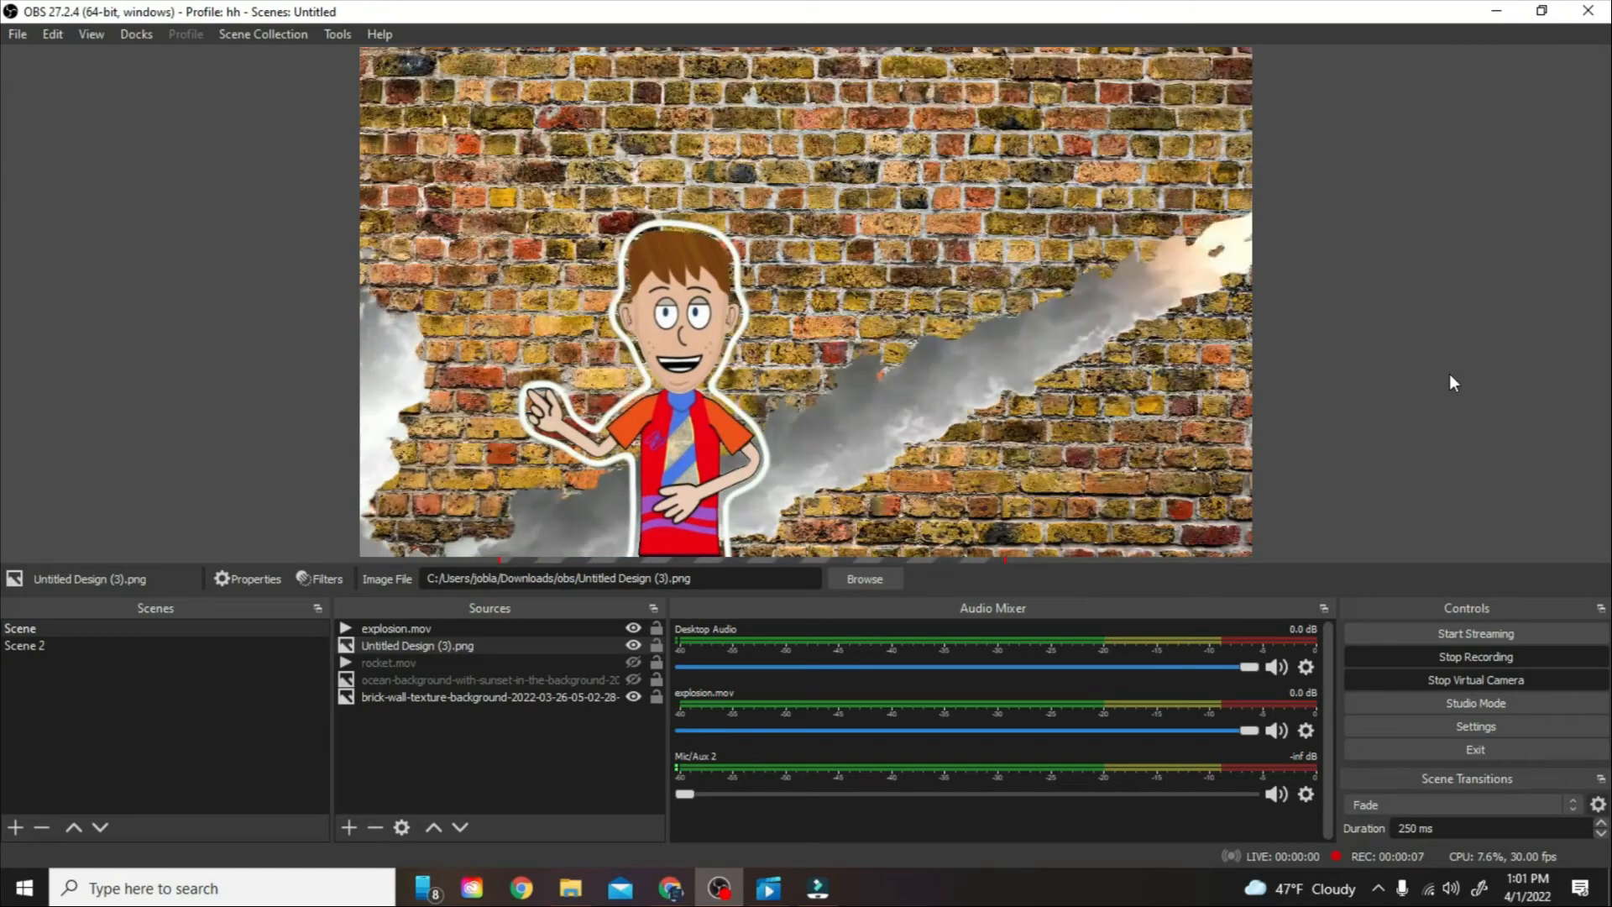
- Toggle the virtual camera
left_click(1458, 680)
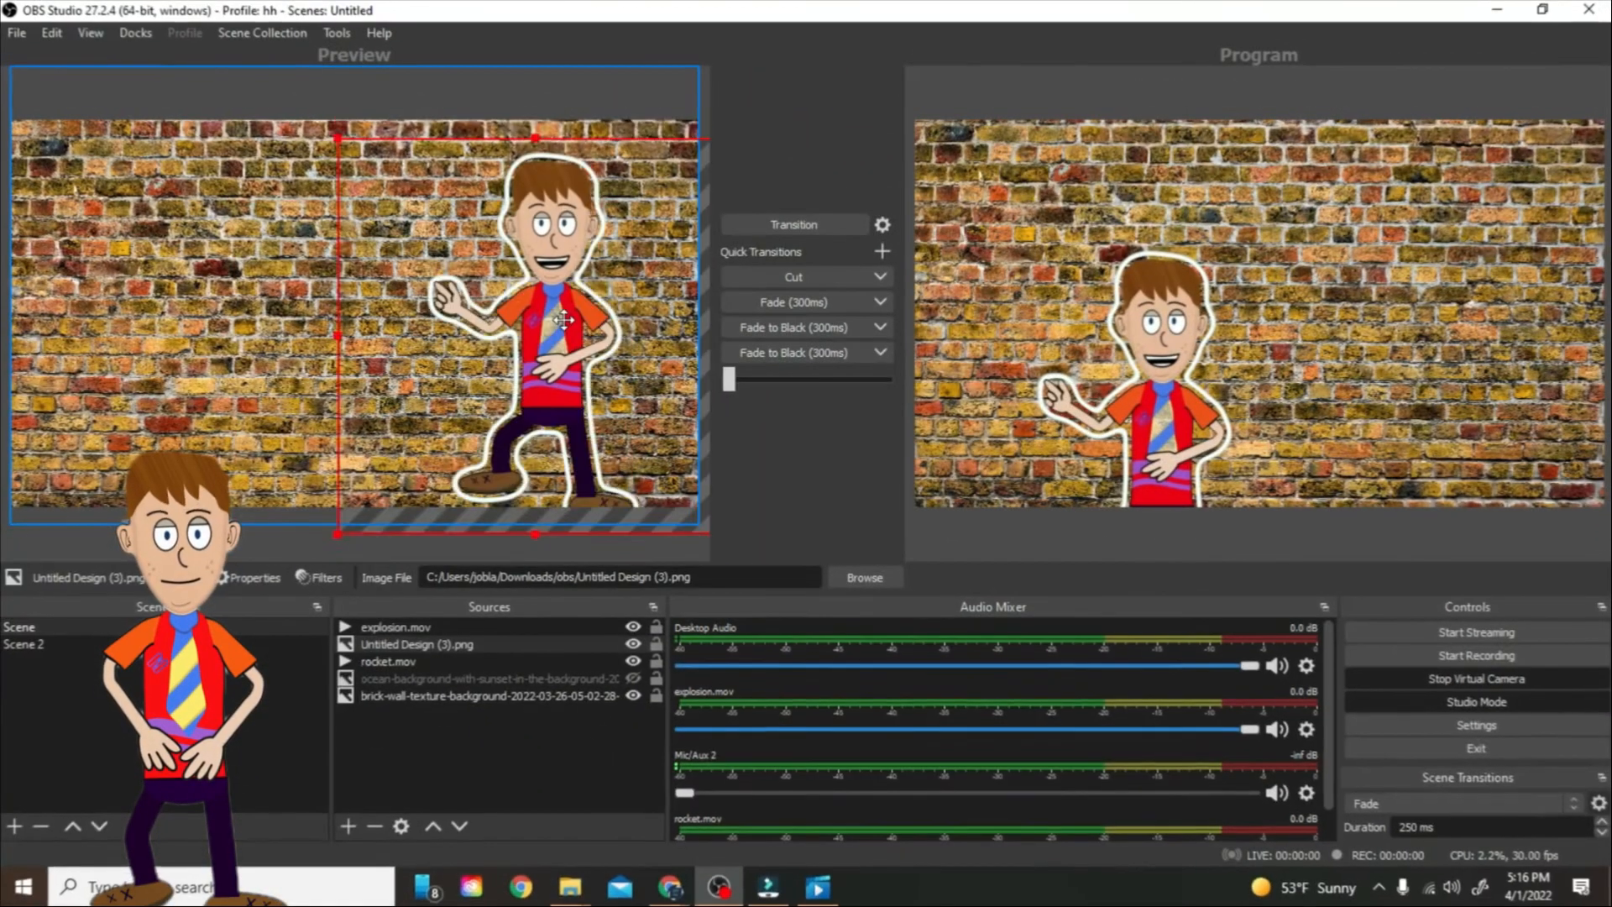
- Show the ocean background in the Studio Mode preview, reposition it and the character, and send the scene to Program with Fade (300ms)
left_click_drag(563, 320, 562, 323)
key("2")
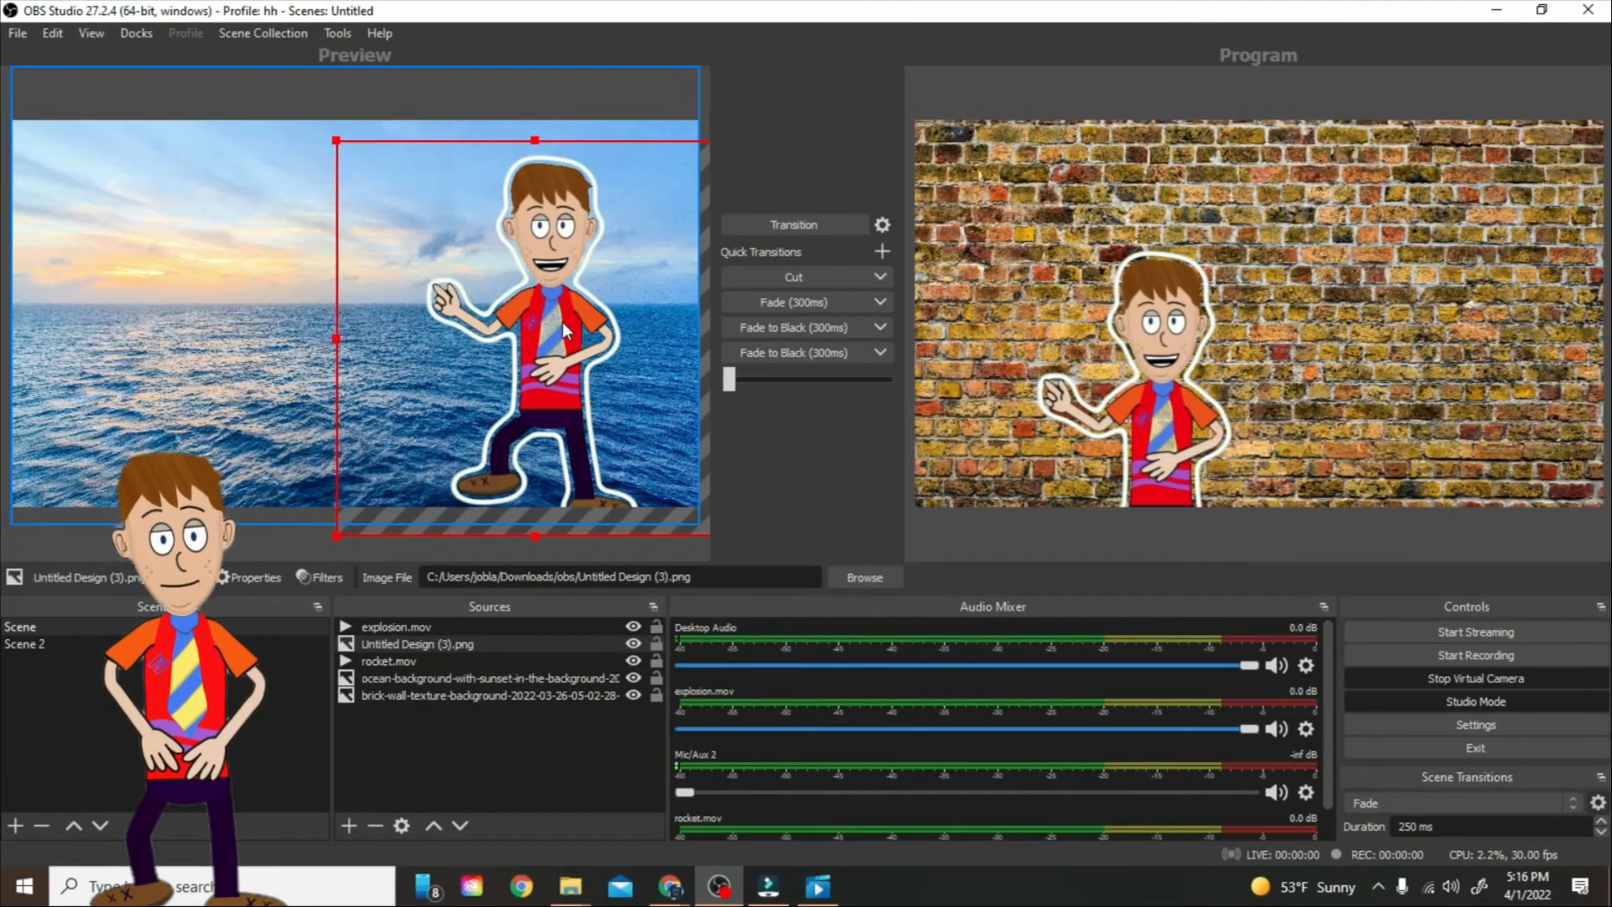
left_click_drag(162, 325, 151, 360)
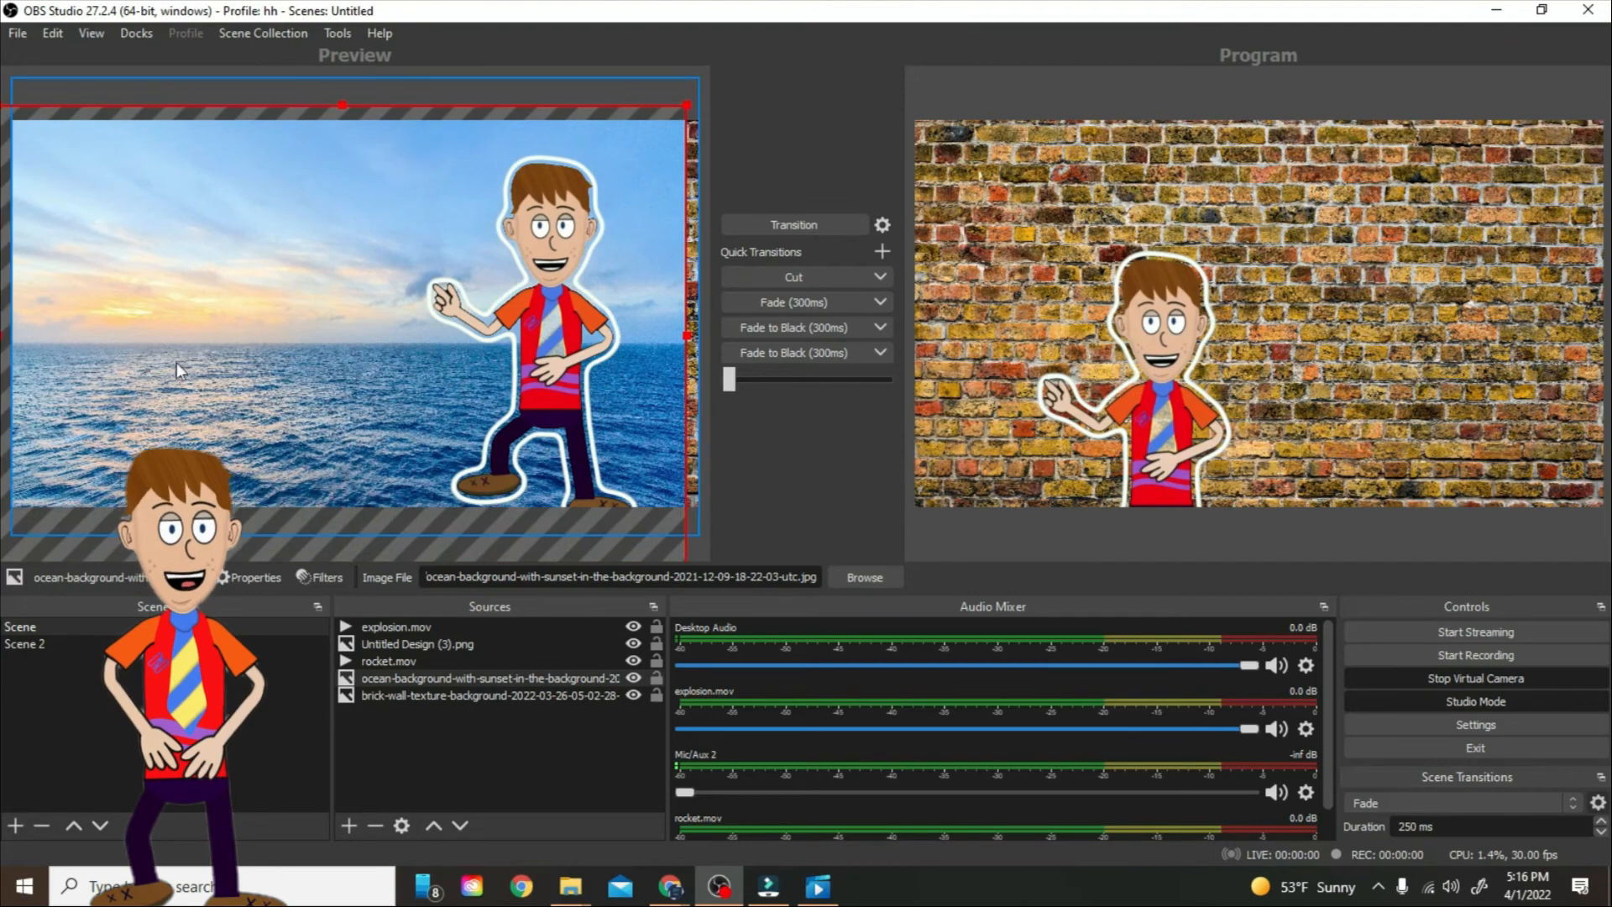
left_click_drag(553, 359, 407, 365)
left_click(796, 305)
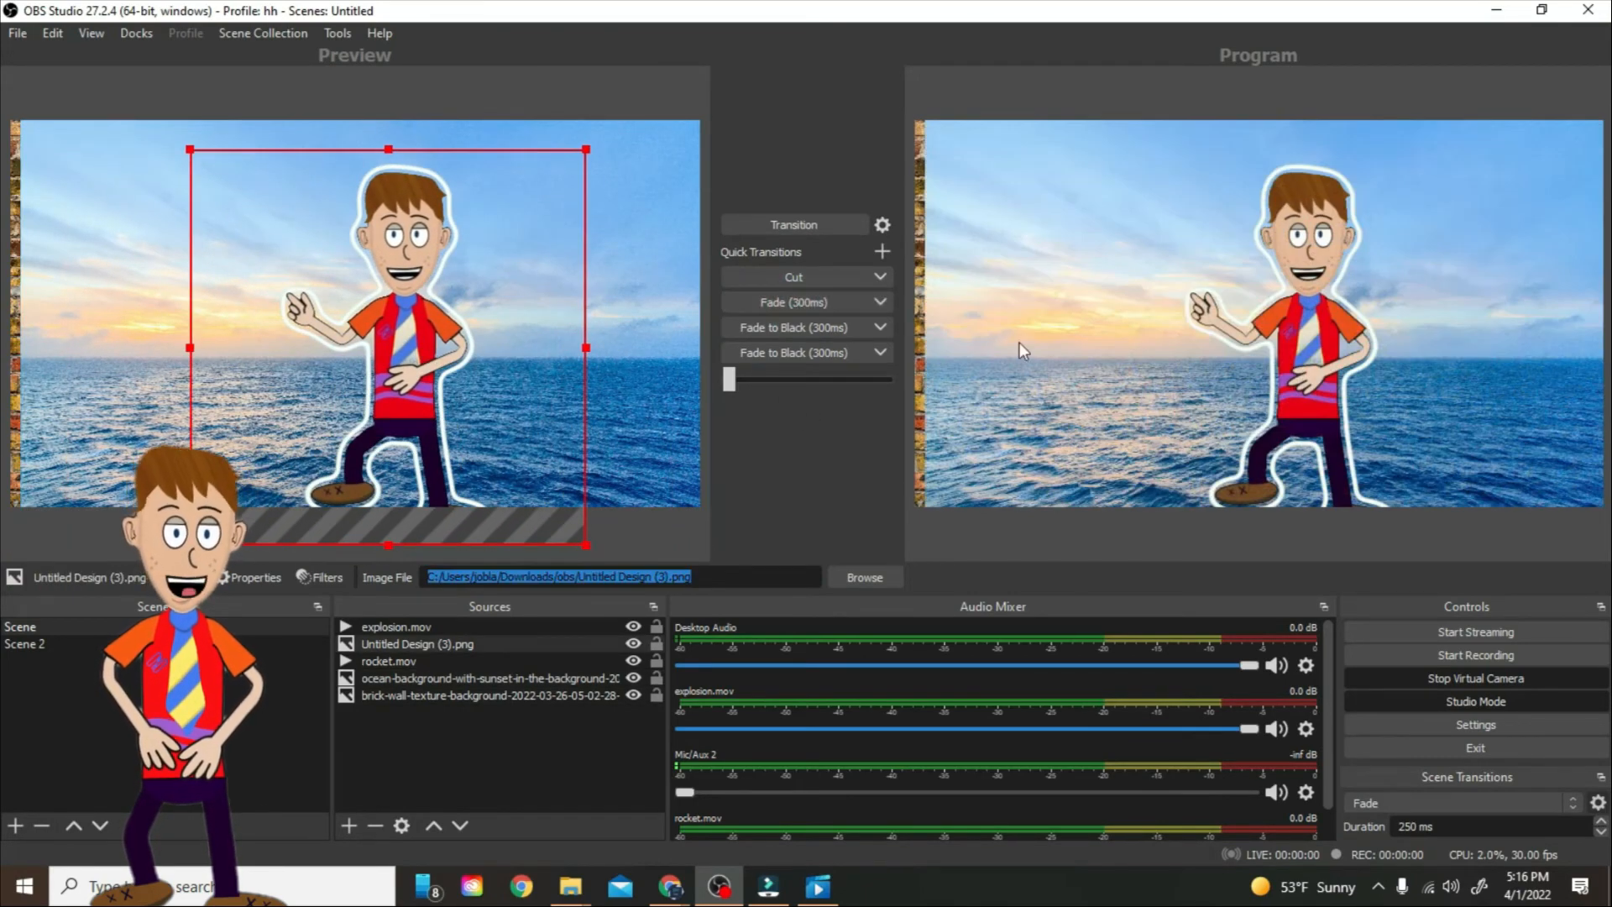
- Align the ocean background with the left edge of the preview canvas and send it to Program with a Cut
left_click_drag(118, 227, 107, 227)
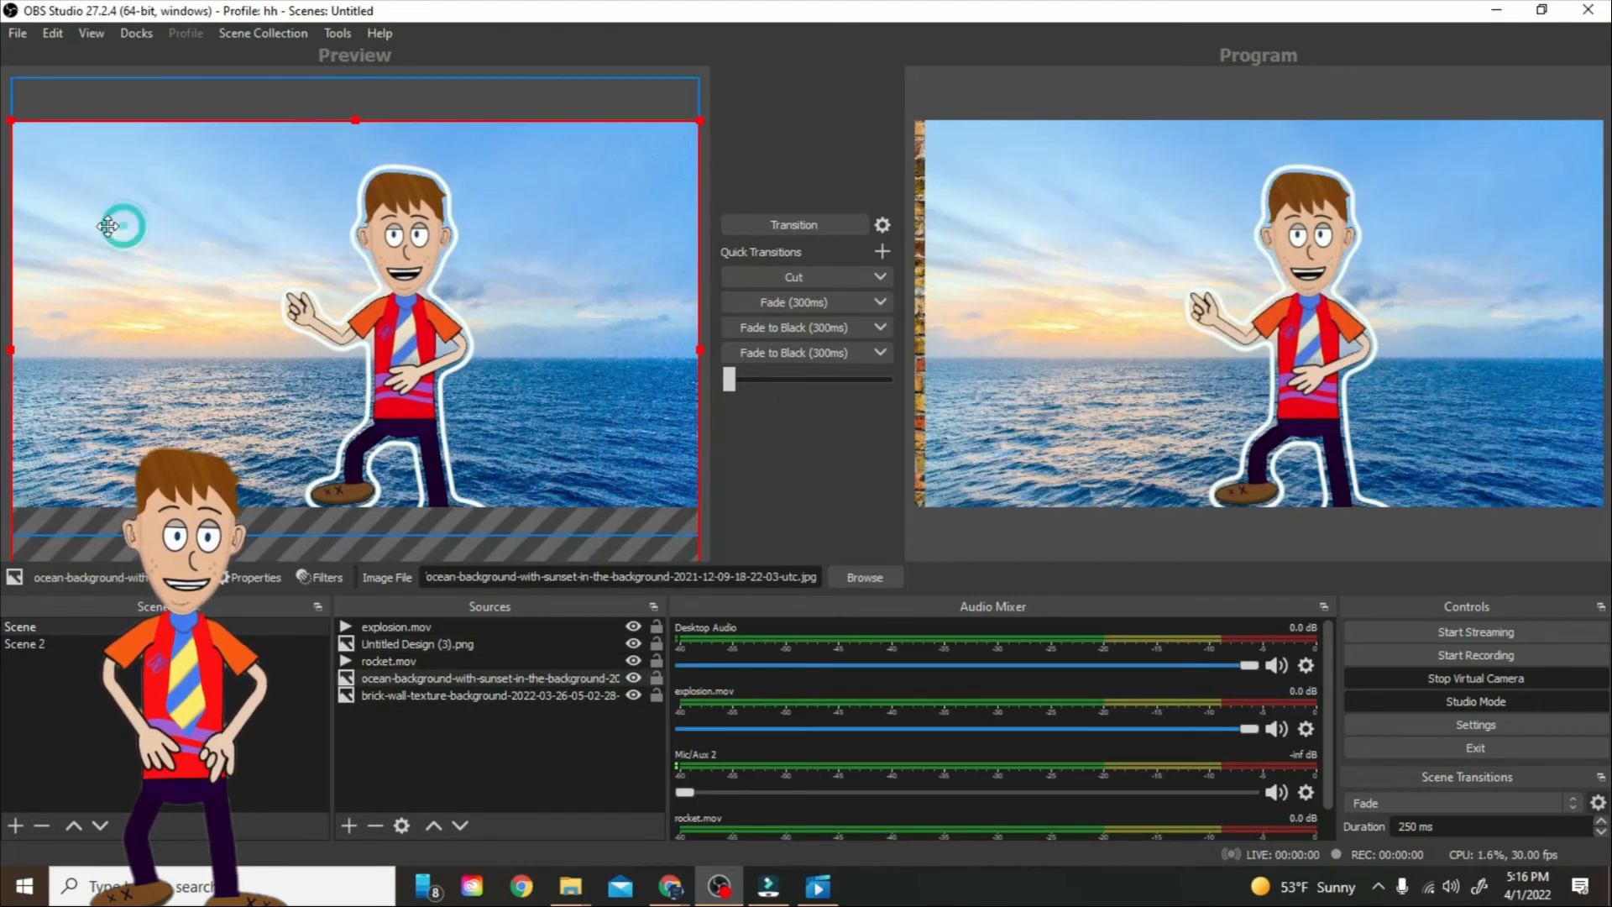
left_click(799, 275)
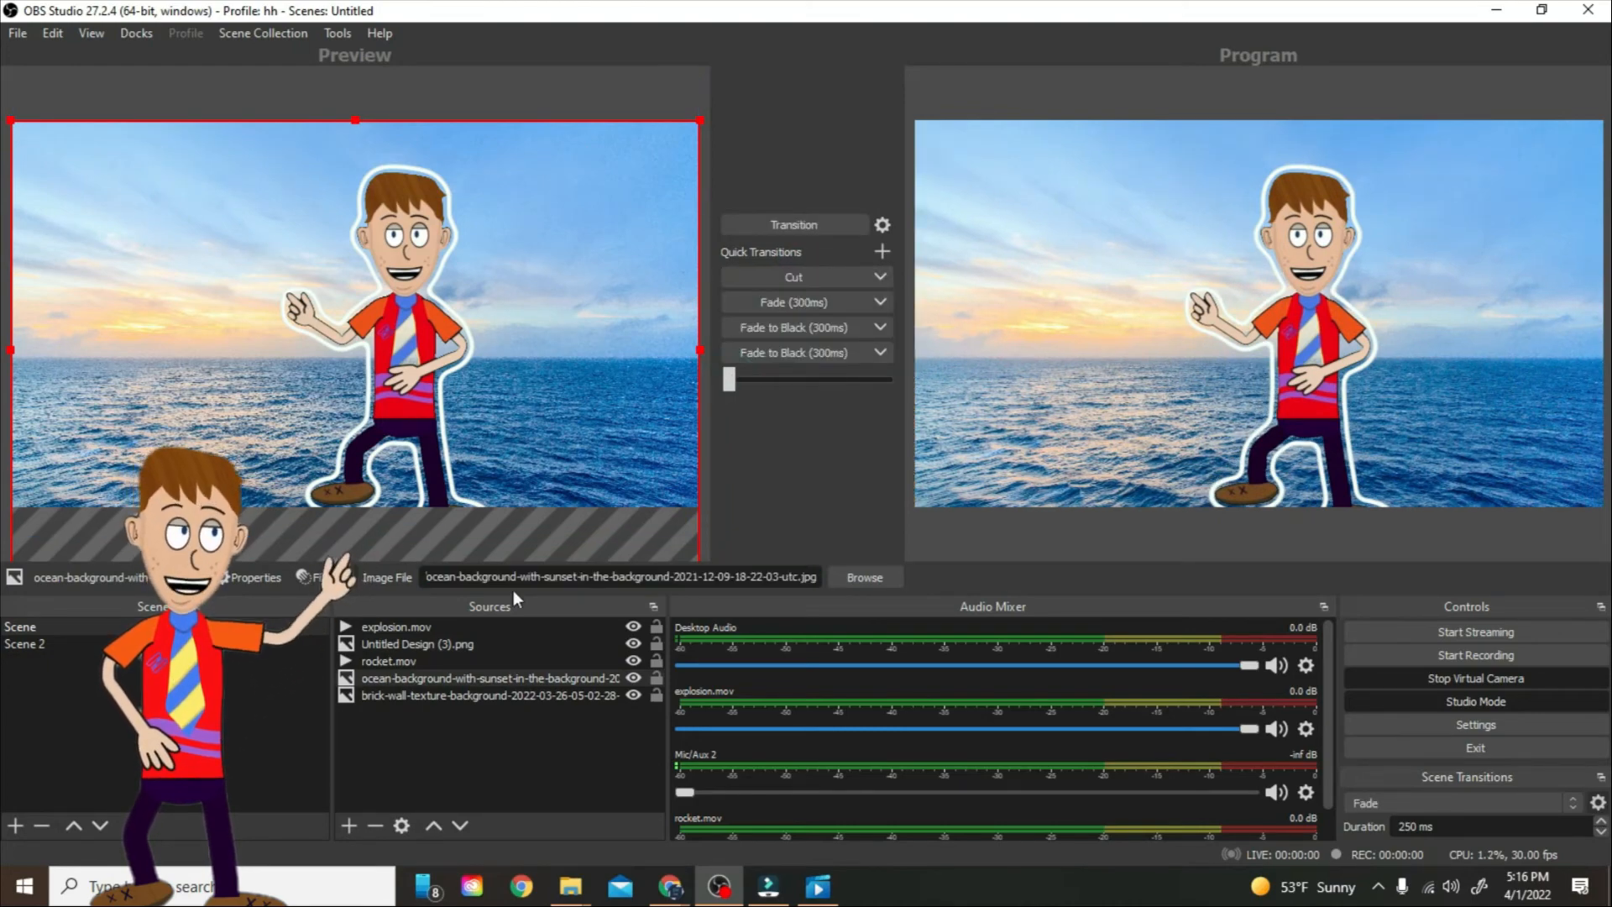
- Hide the ocean background, move the character to the left side of the preview canvas and transition manually to Program
left_click(633, 677)
left_click_drag(386, 315, 140, 336)
left_click(386, 284)
left_click_drag(729, 381, 911, 399)
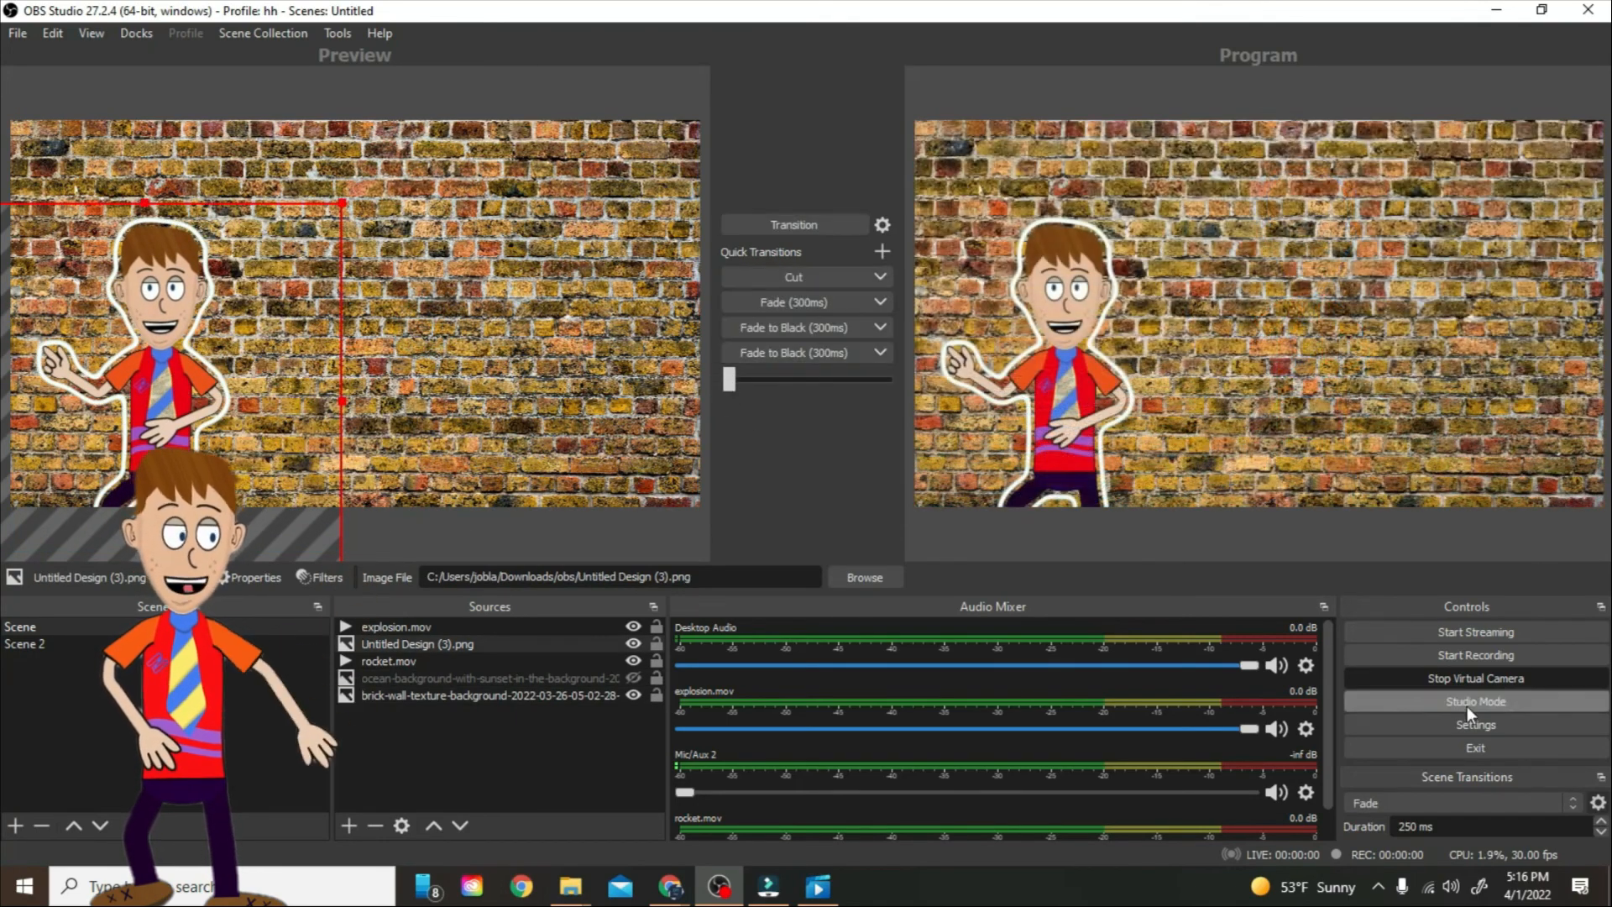